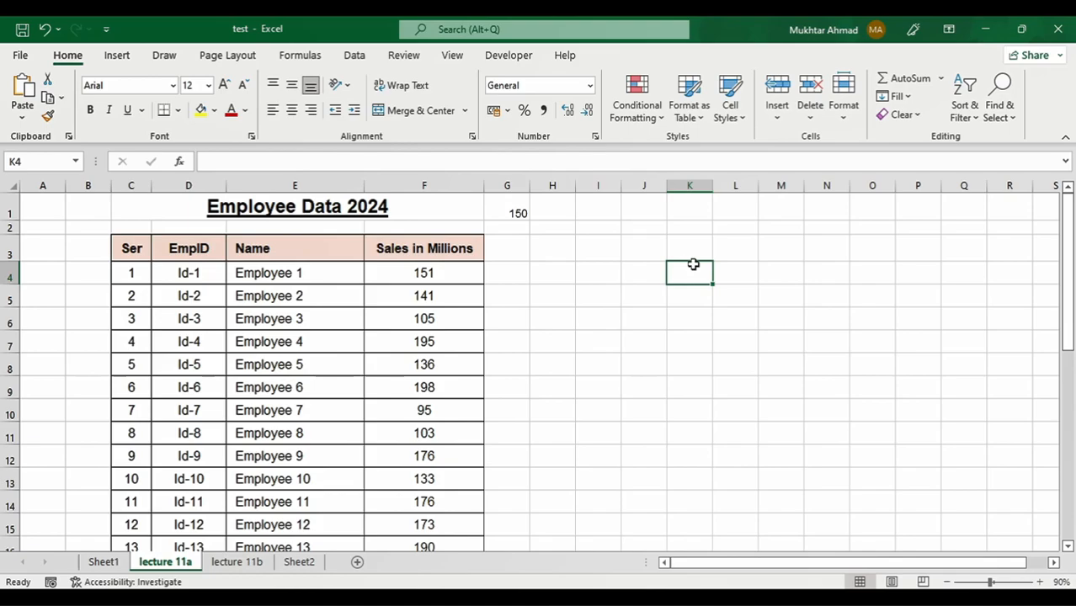
click(655, 121)
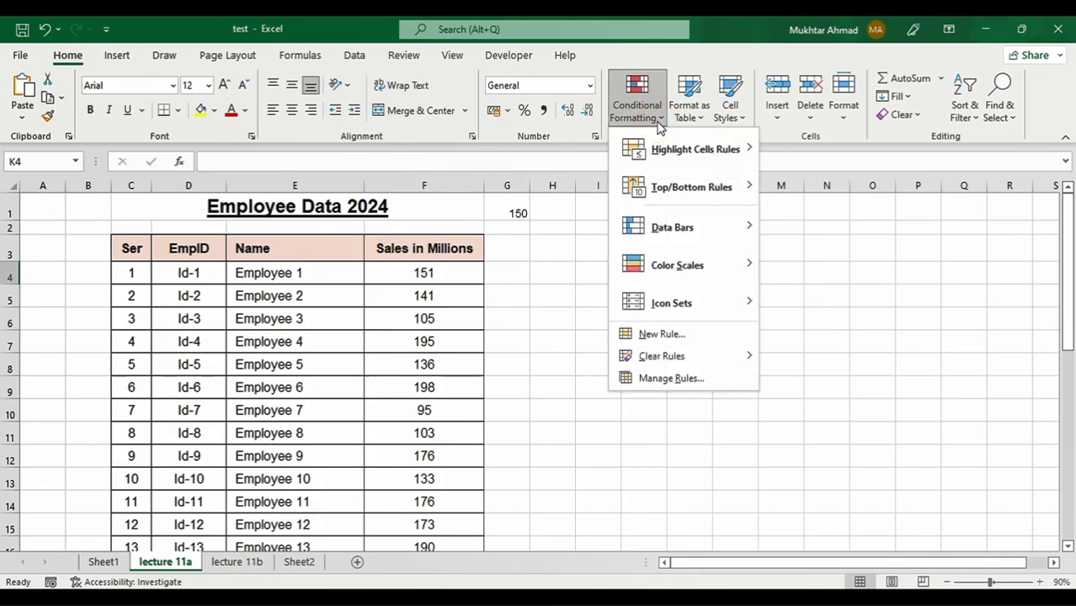
mouse_move(721, 157)
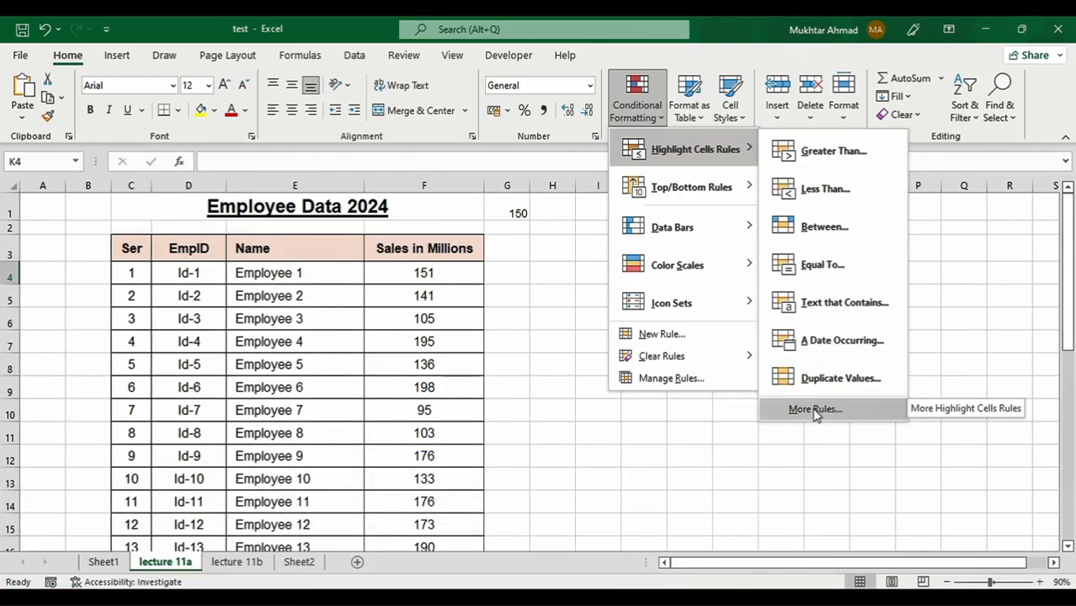
click(815, 410)
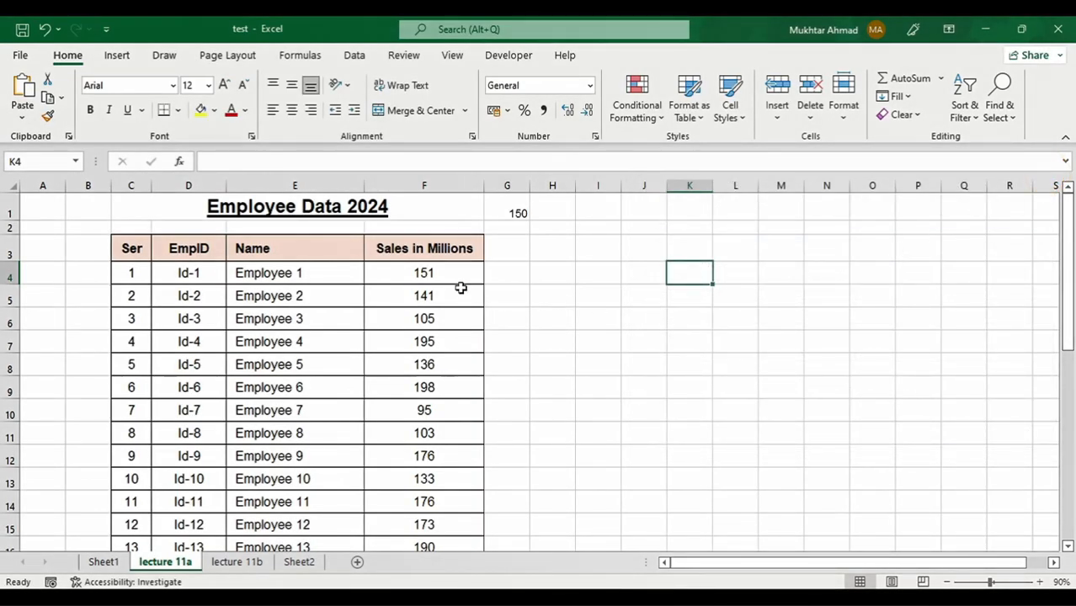
- Select the sales values in F4:F33 and start a custom highlight cells rule for them
click(461, 272)
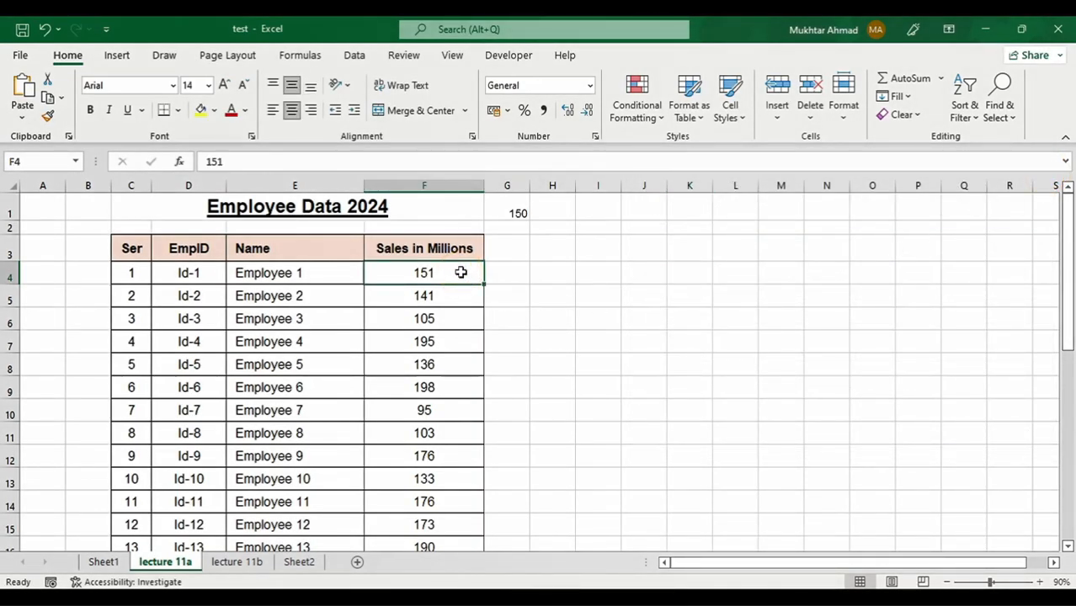
drag(461, 272, 434, 523)
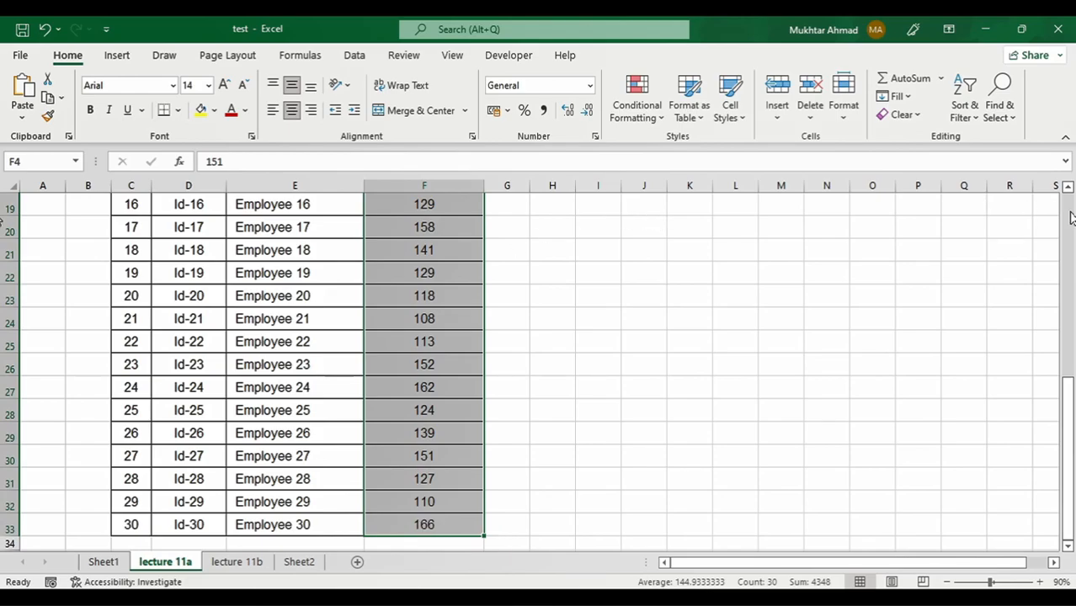
drag(1067, 383, 1066, 211)
click(663, 117)
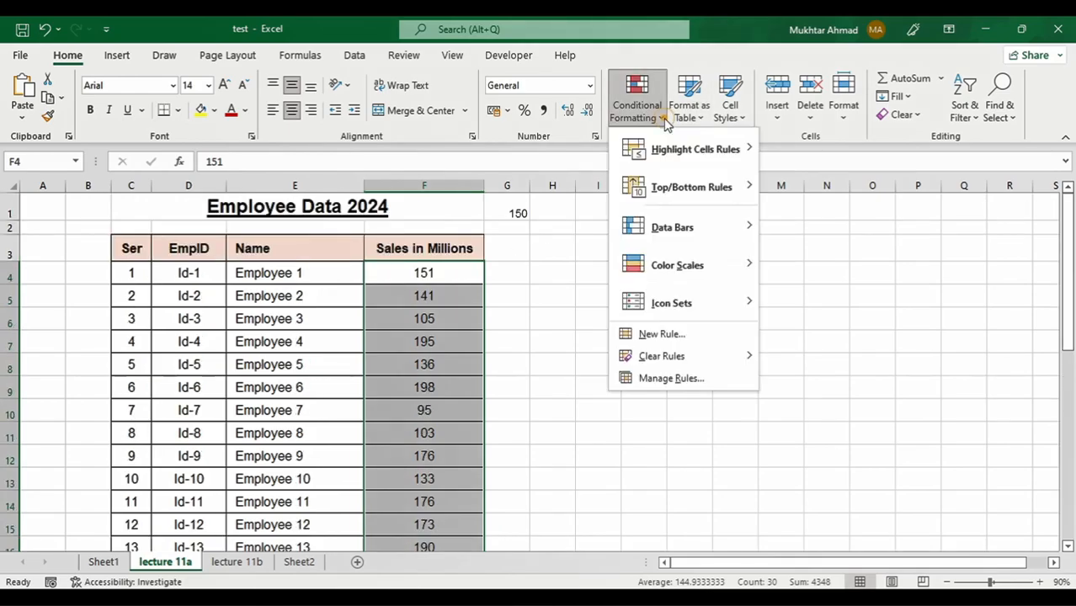
mouse_move(711, 149)
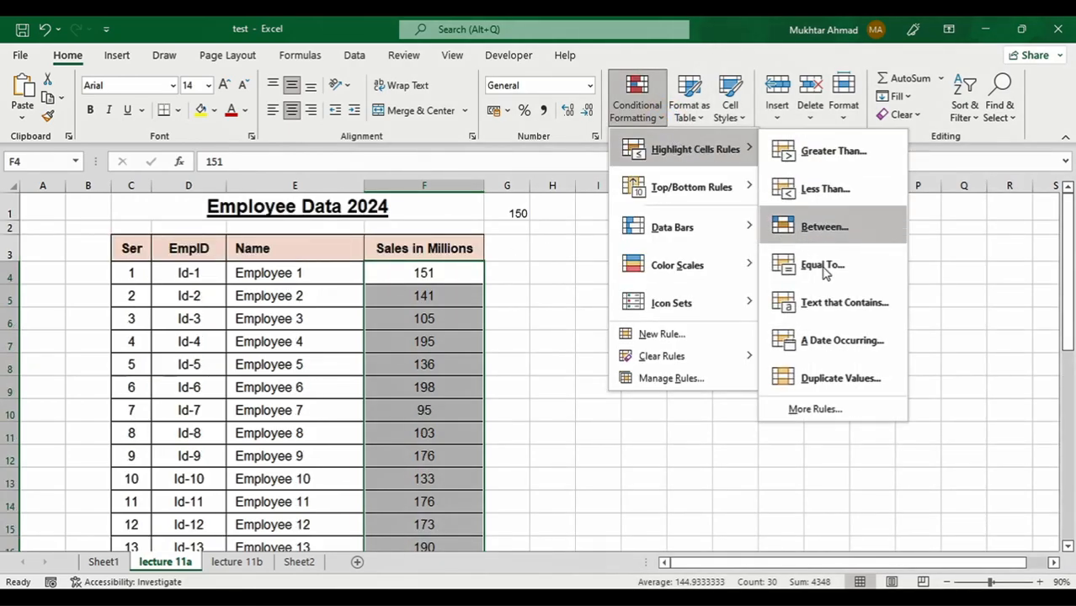
click(814, 410)
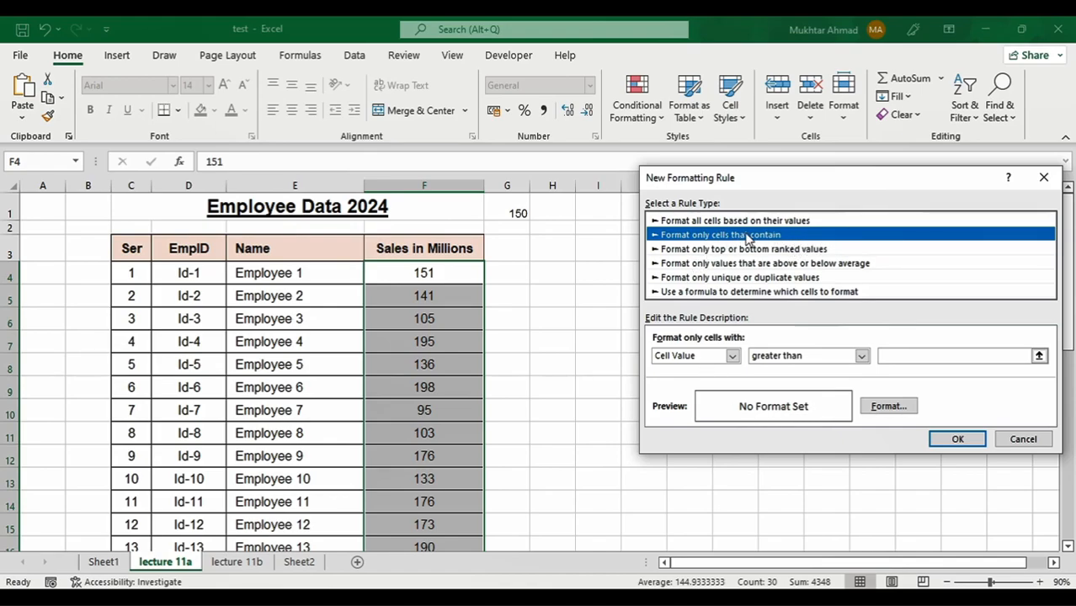
- Set the rule to format only cells whose cell value is greater than the threshold in cell G1 (=$G$1)
click(732, 356)
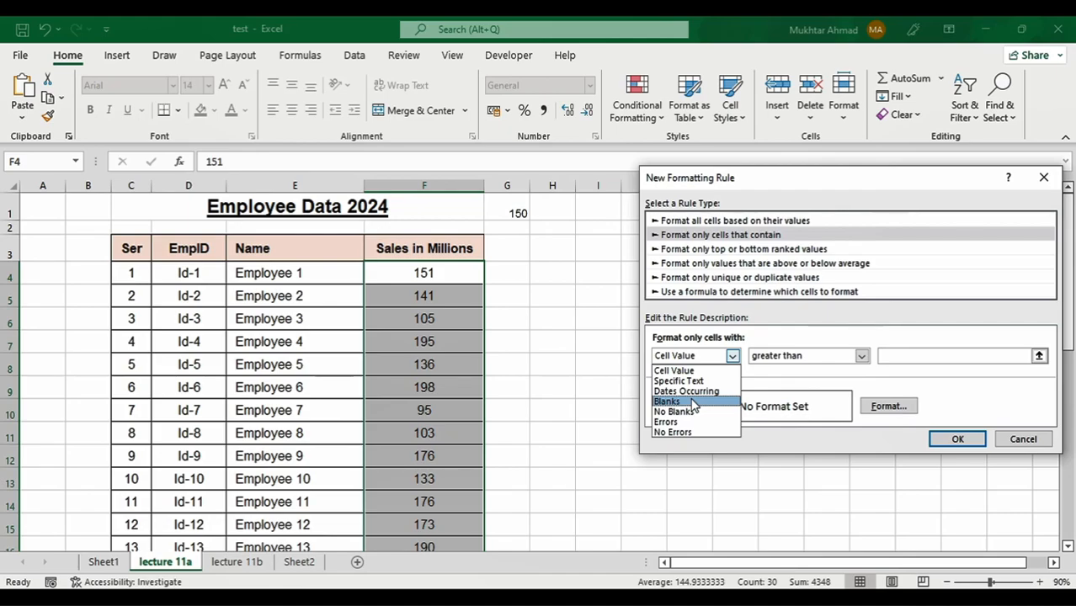
click(683, 370)
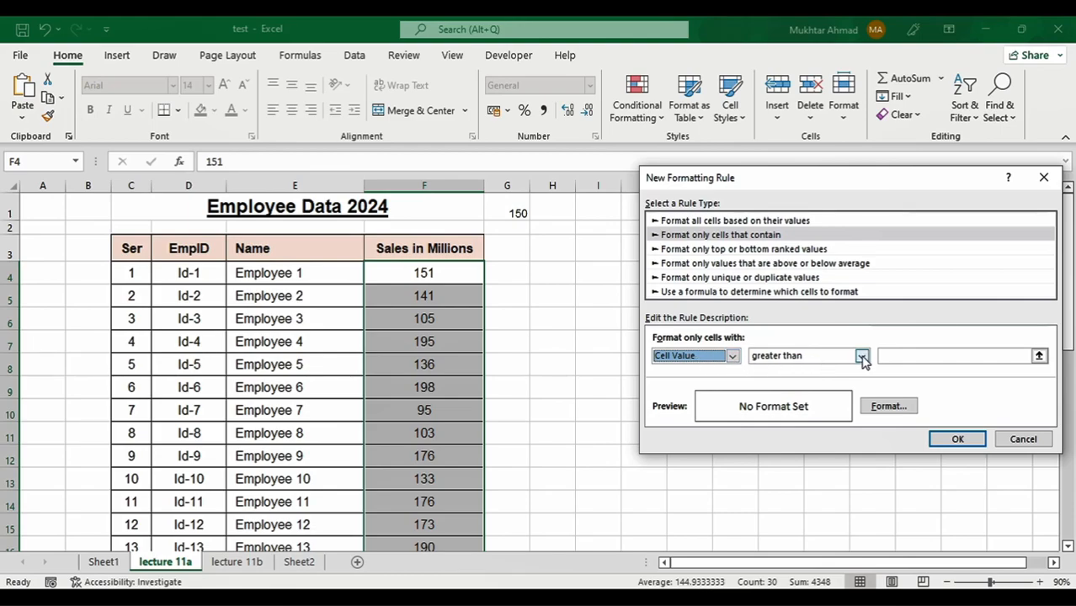
click(826, 357)
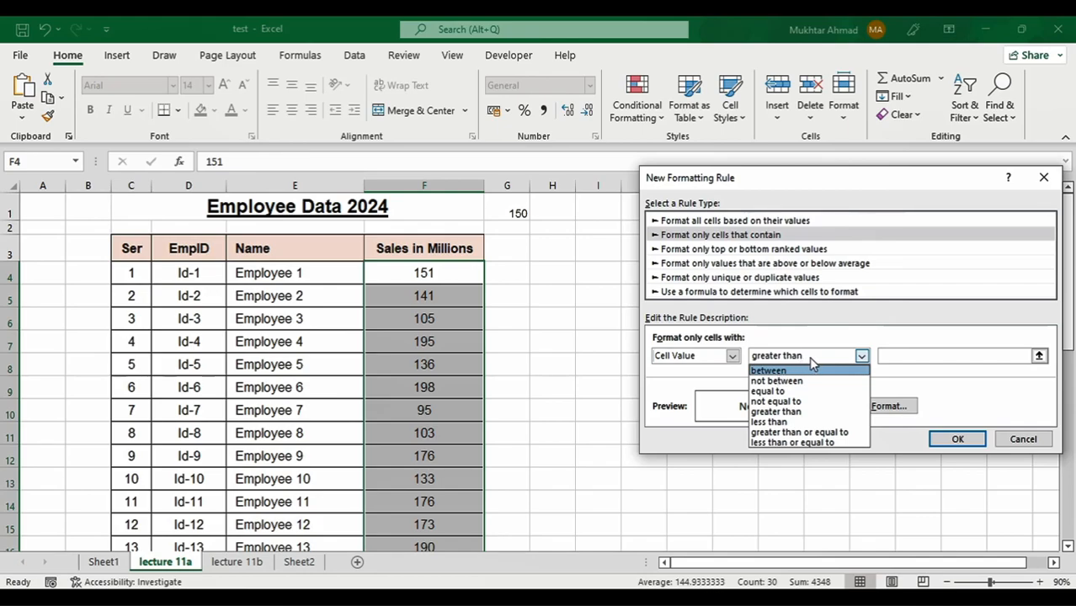
click(797, 412)
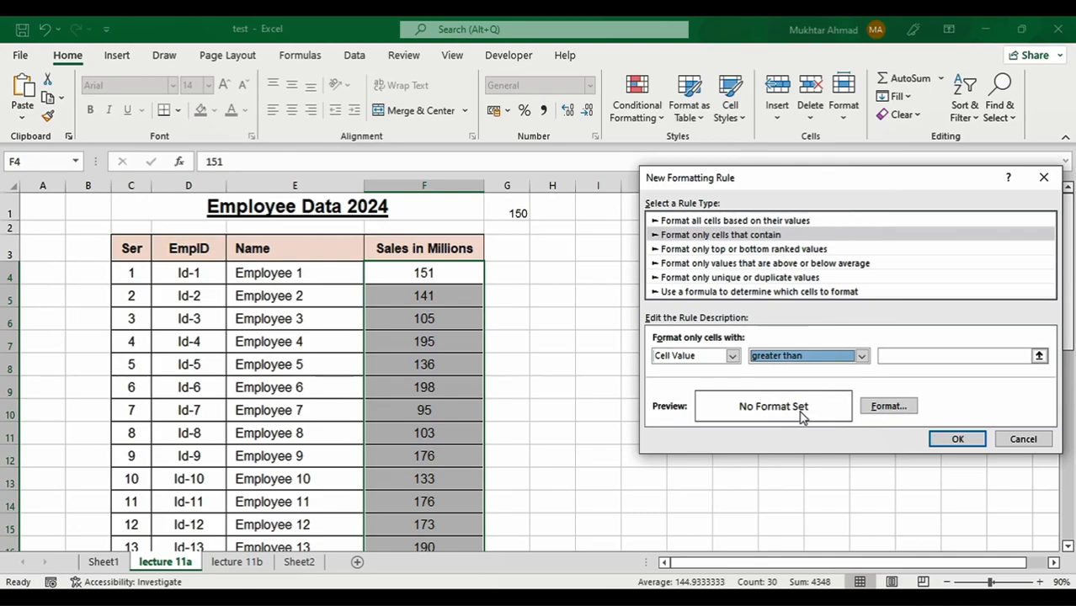
click(923, 357)
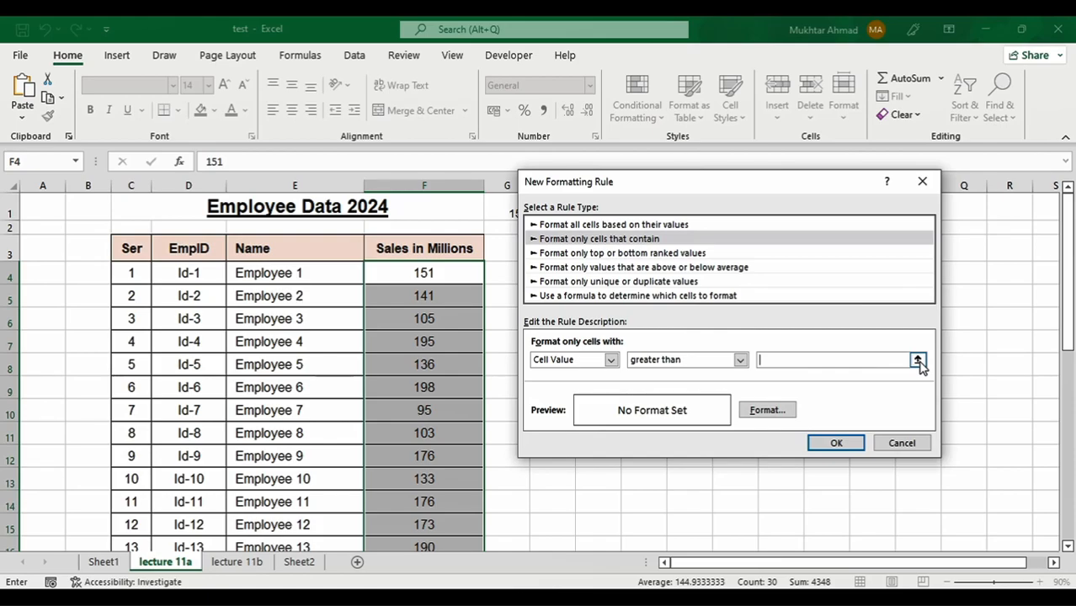
click(917, 359)
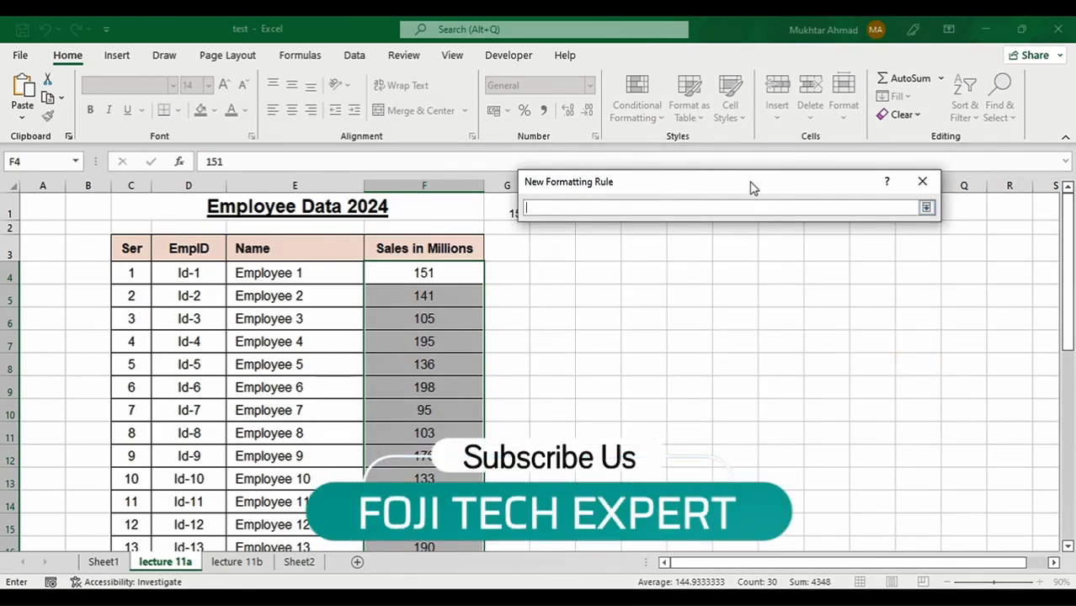
drag(751, 185, 871, 195)
click(518, 212)
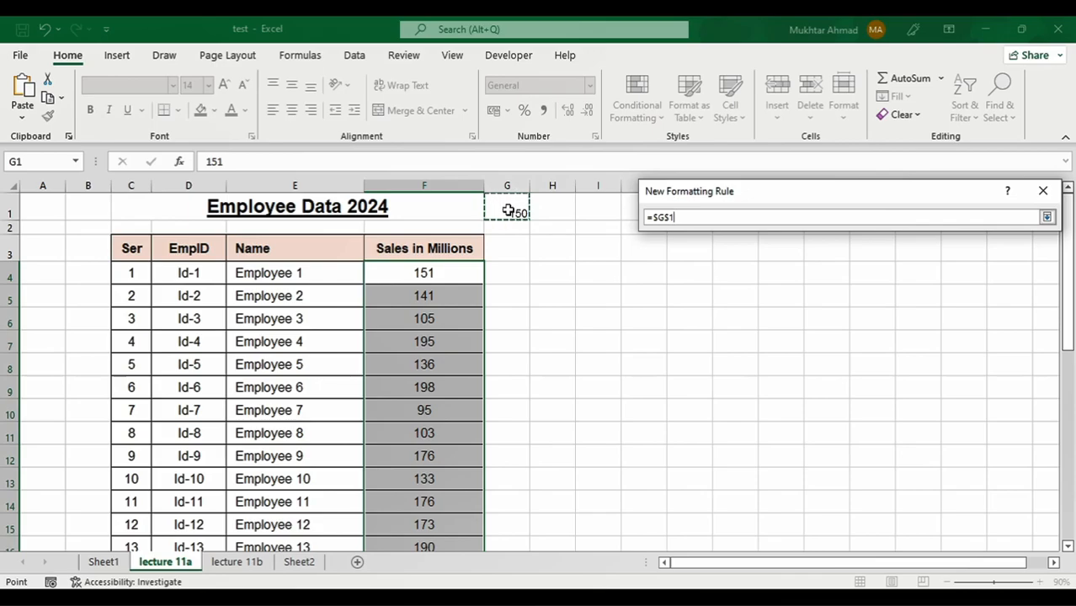
click(1047, 217)
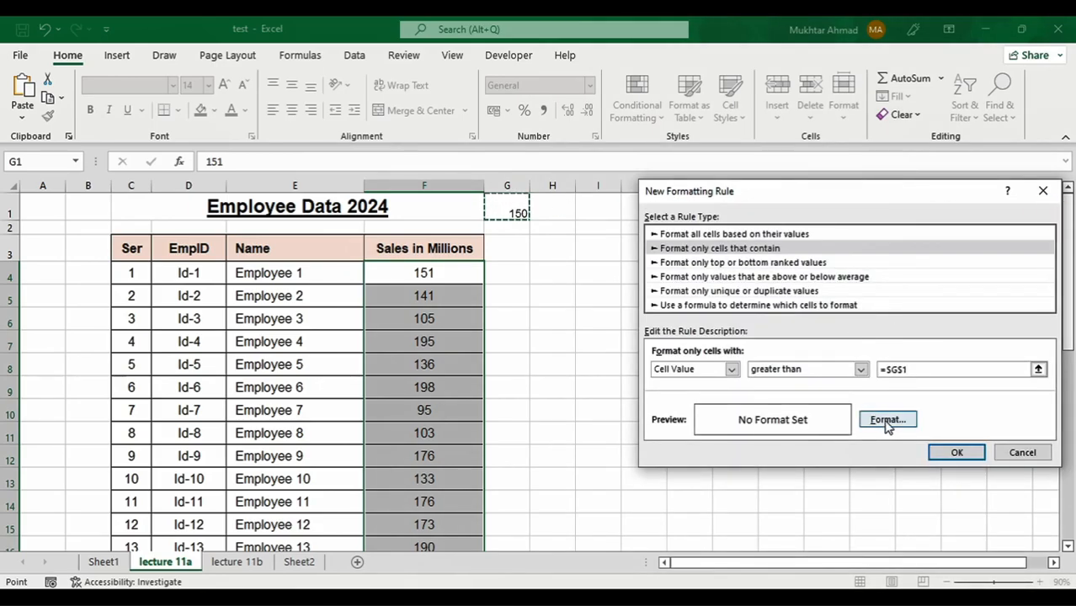
- Give the rule a yellow background fill and apply it to the sales values
click(881, 419)
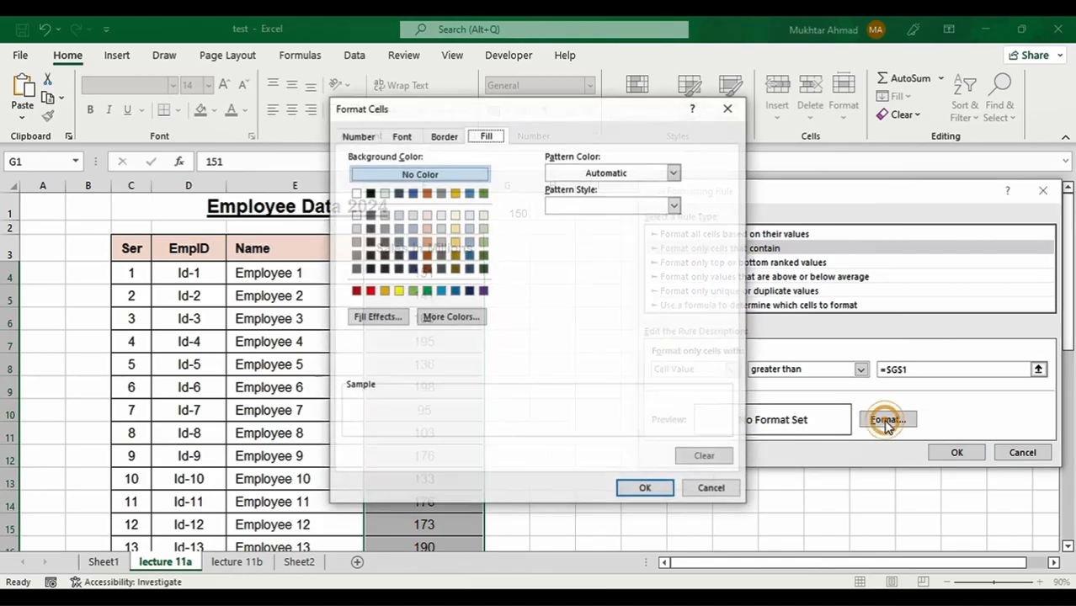
click(398, 291)
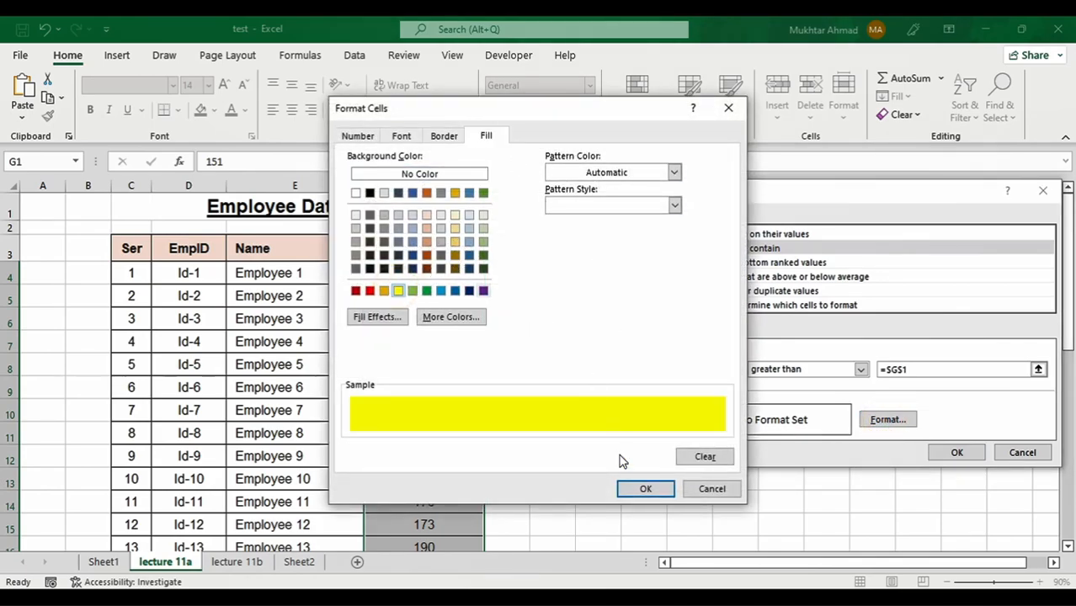
click(645, 490)
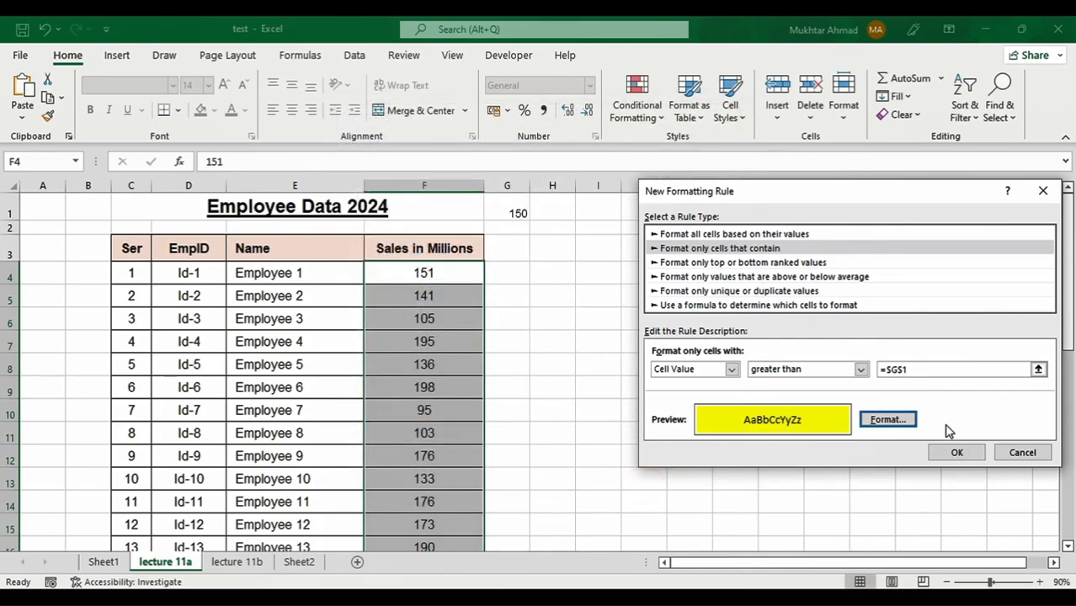
click(960, 453)
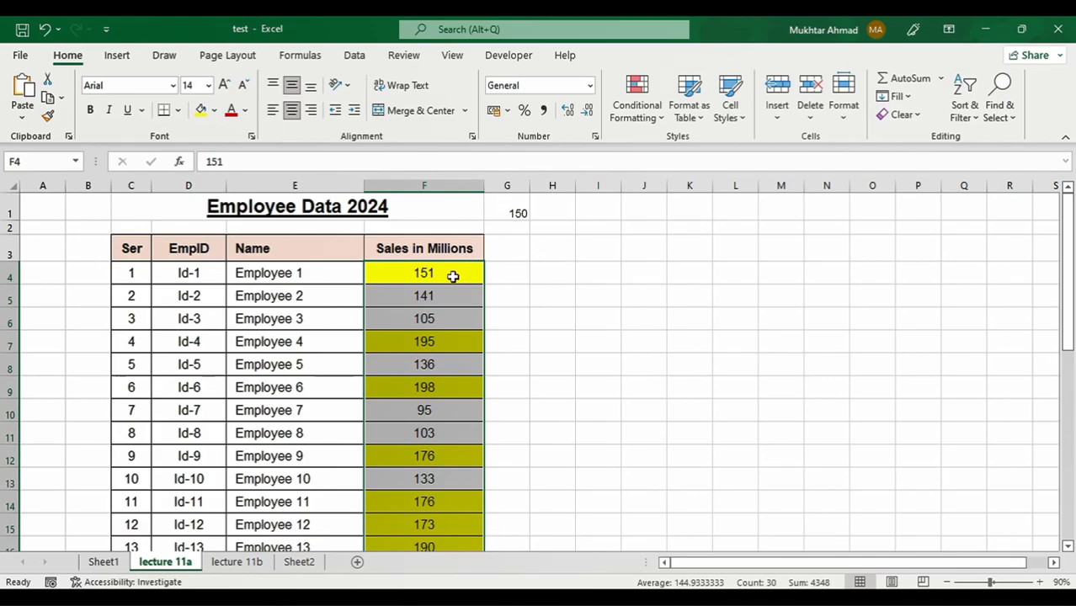
- Change the threshold in cell G1 to 140 to test the highlighting rule
click(512, 212)
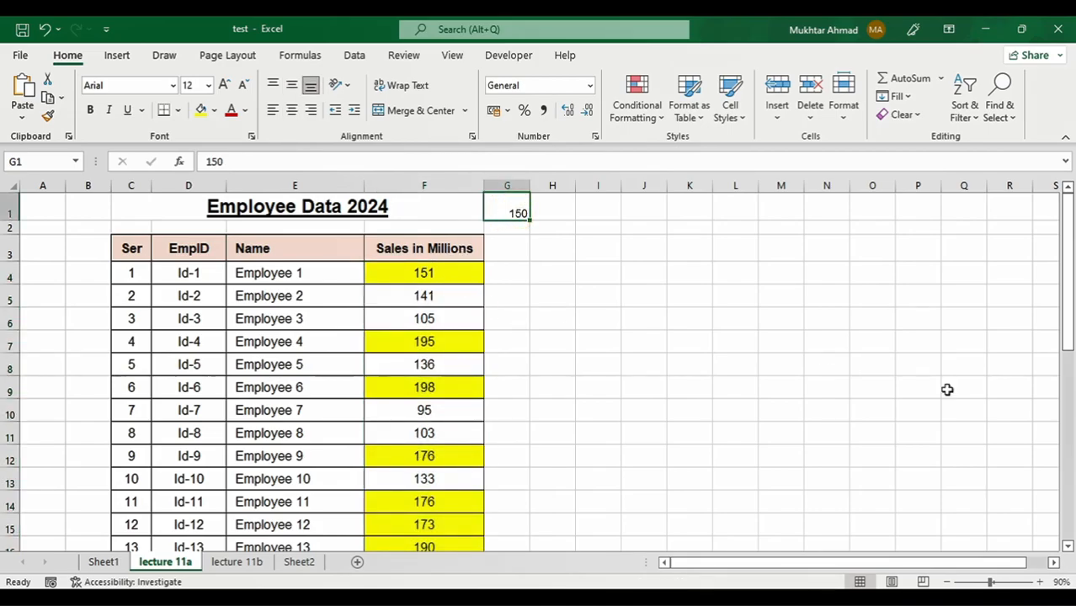
drag(1064, 324, 1072, 305)
click(505, 205)
text(140)
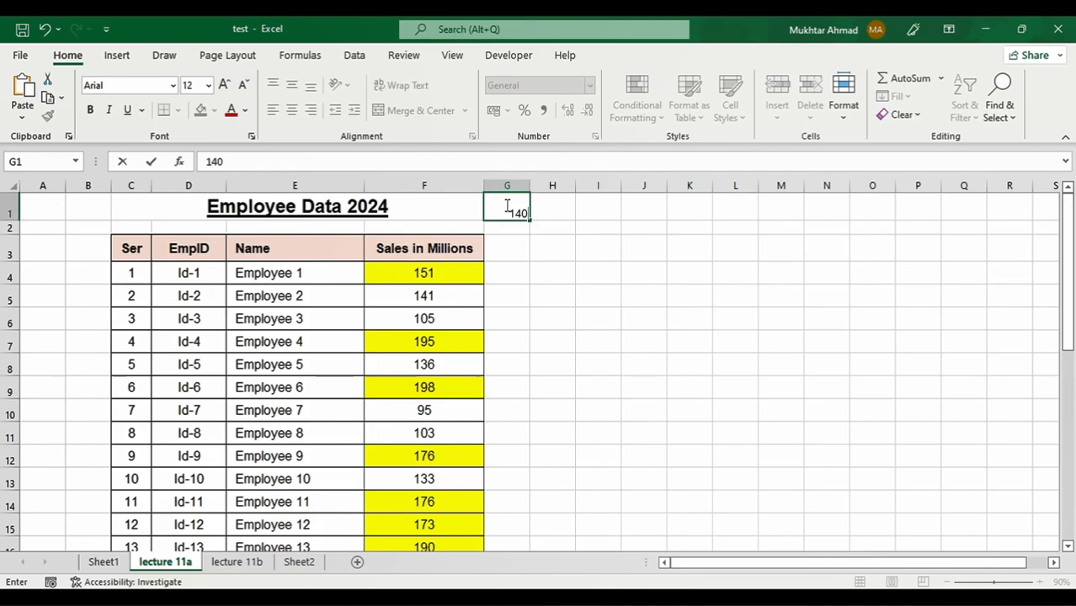
key(Return)
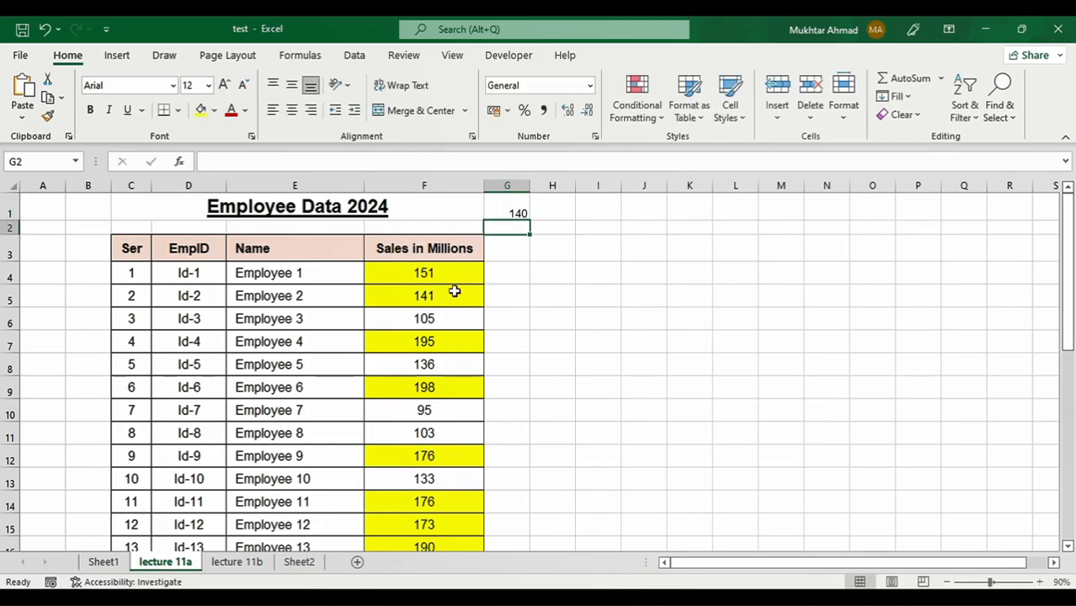
- Set the highlighting threshold in cell G1 to 100
click(512, 211)
text(100)
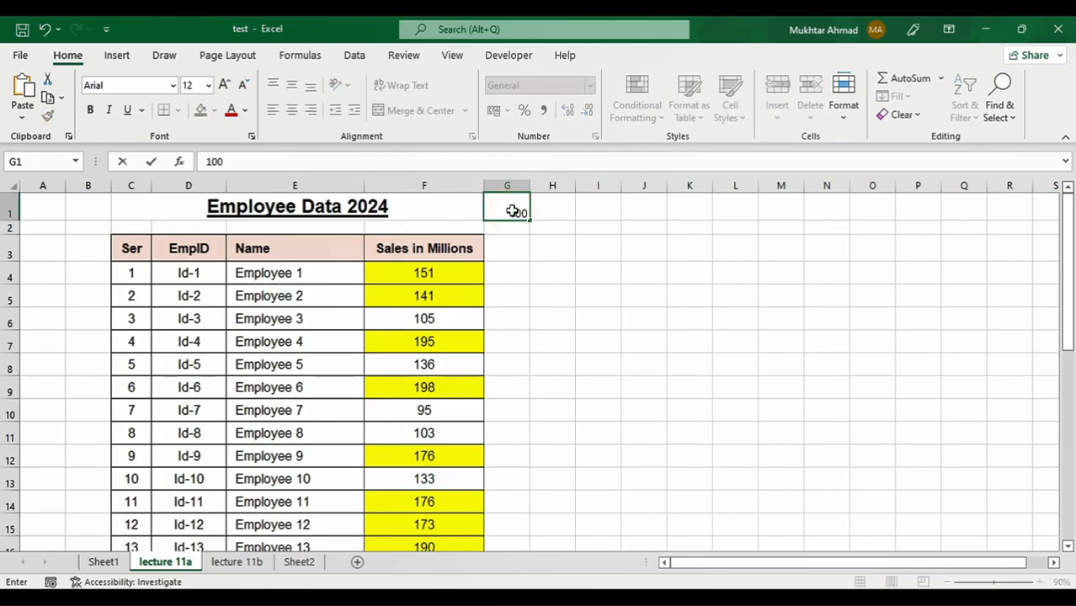
key(Return)
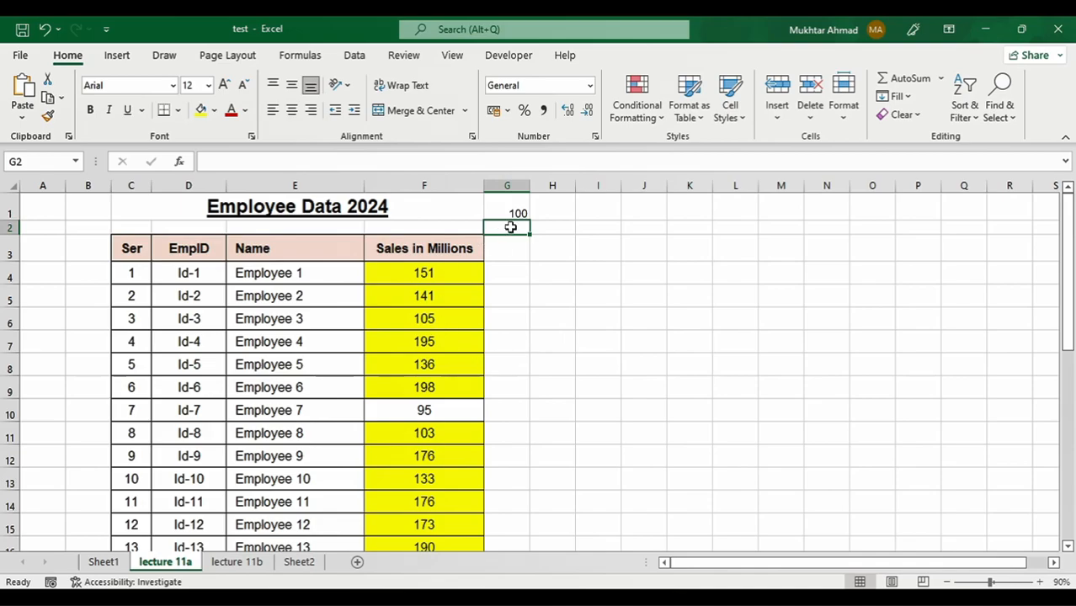
- Enter 200 as the highlighting threshold in cell G1
click(516, 204)
text(200)
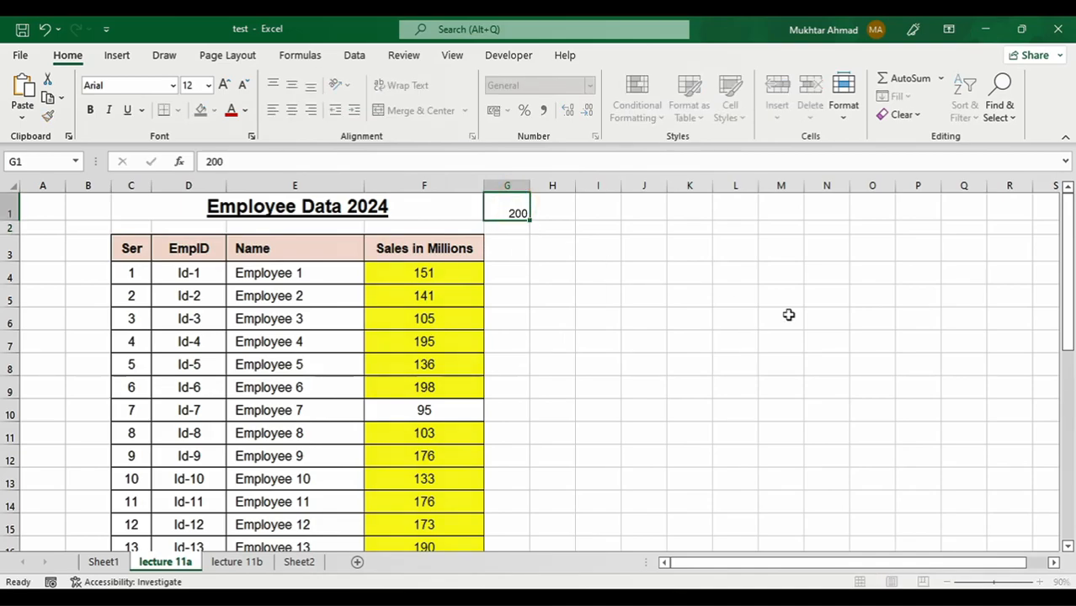
key(Return)
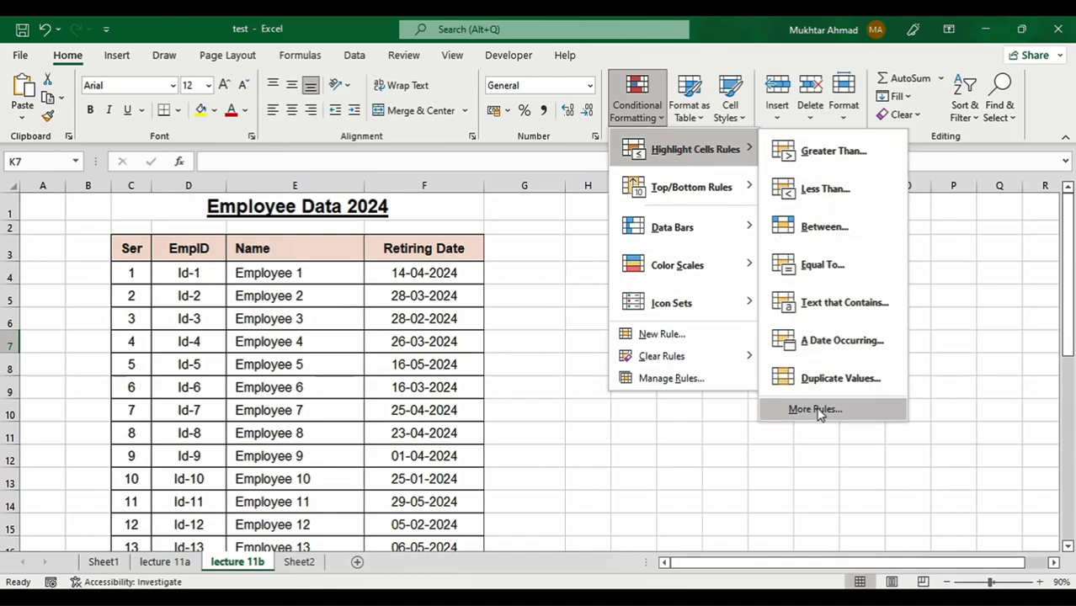
click(816, 413)
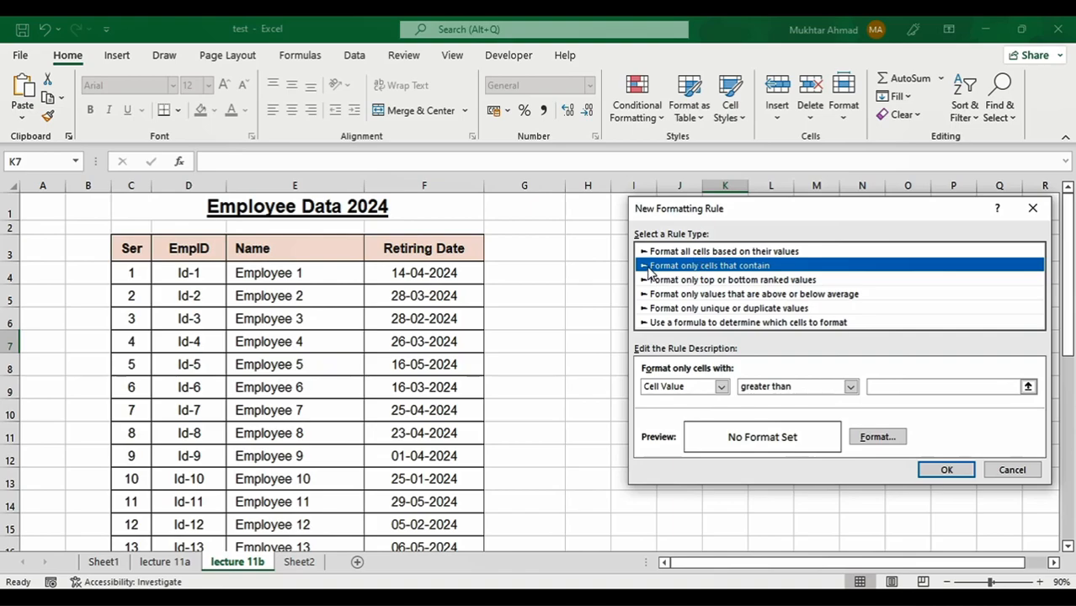
click(700, 253)
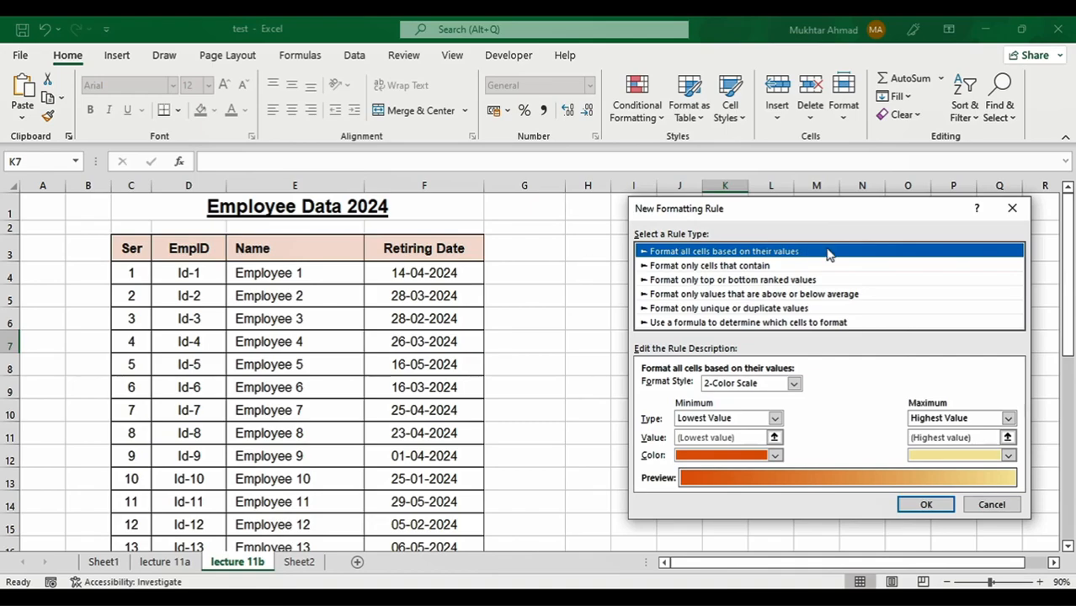
click(1011, 216)
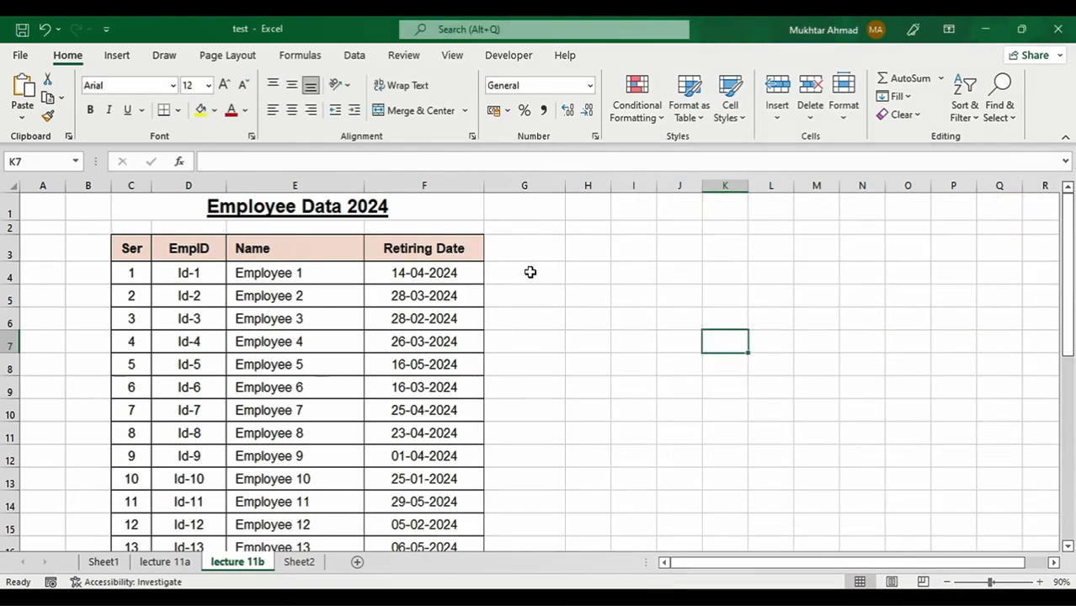
- Start a conditional formatting rule for the retiring dates in F4:F33 that formats all cells based on their values using Icon Sets
drag(472, 271, 432, 525)
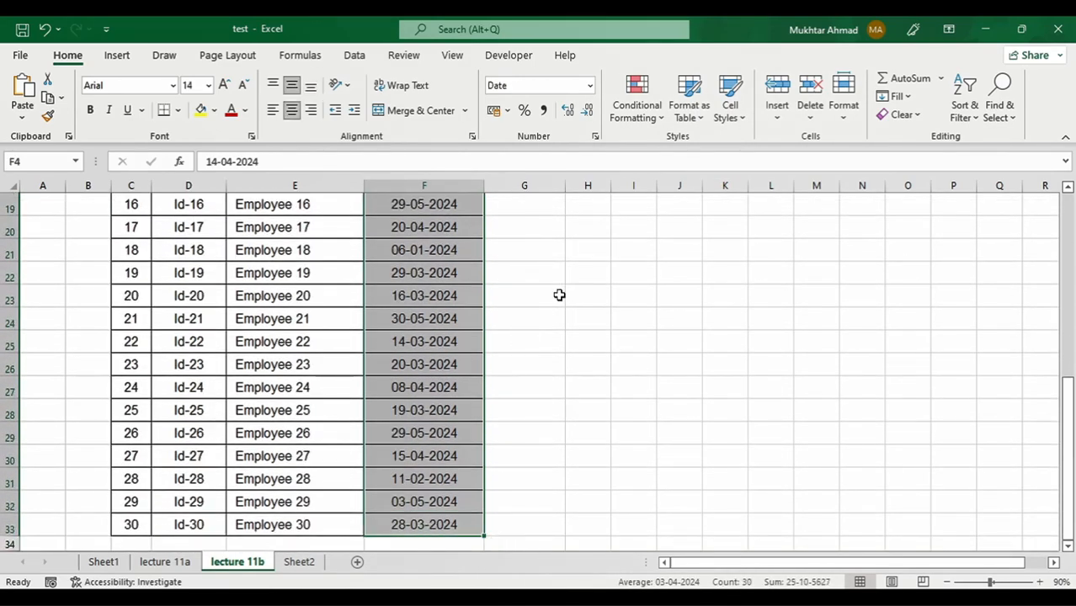
click(637, 103)
mouse_move(690, 148)
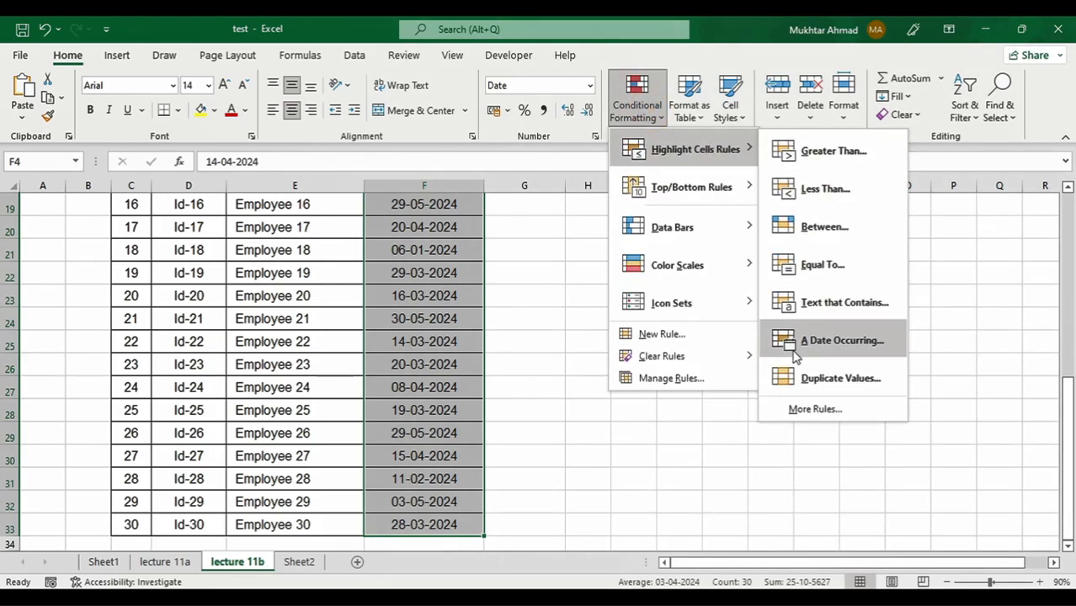
click(813, 410)
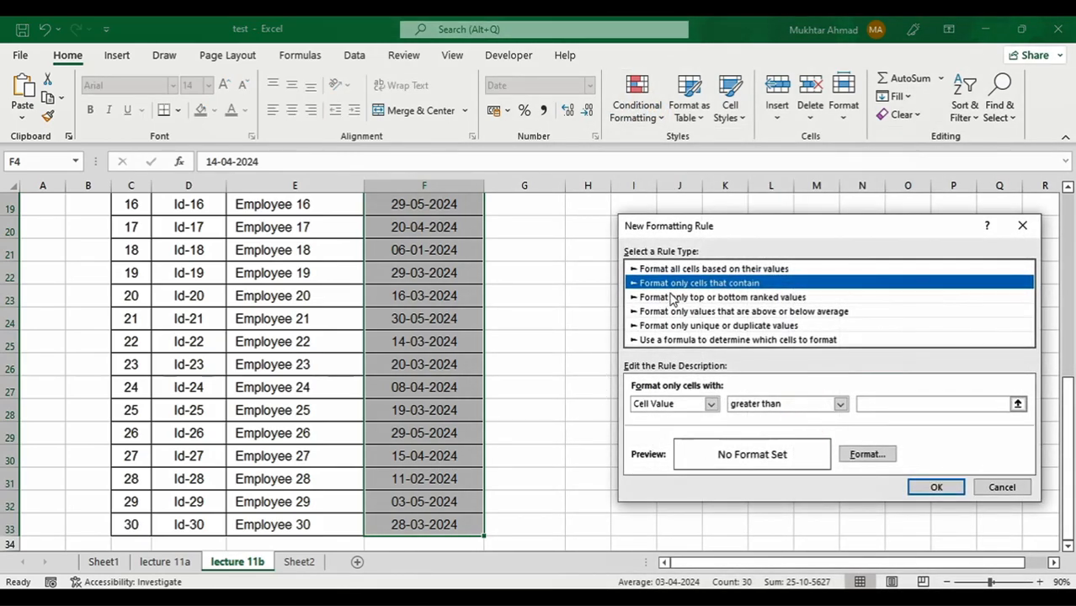
click(722, 268)
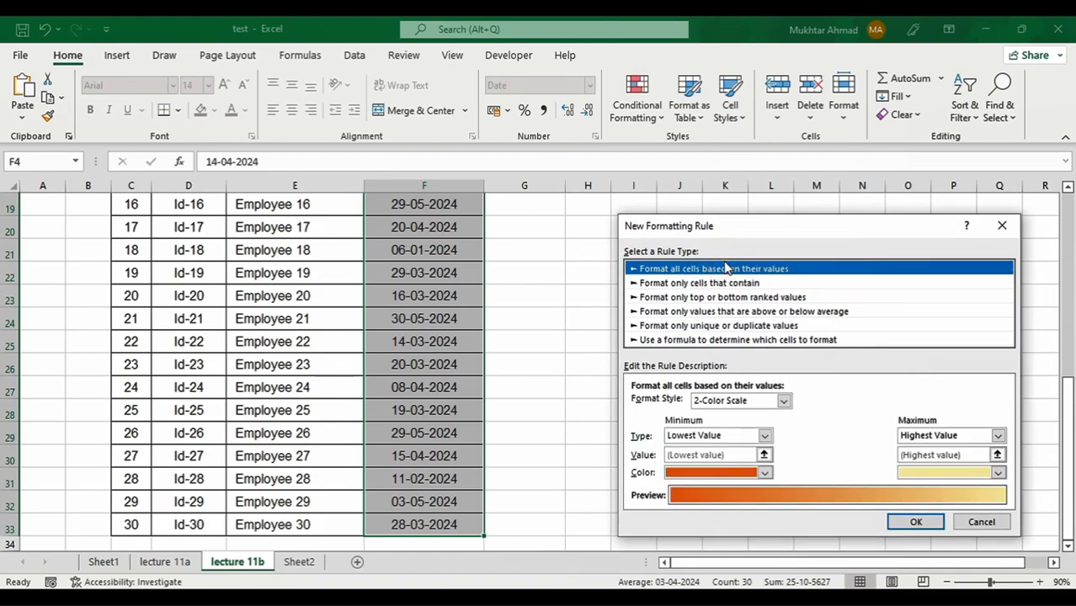
click(783, 401)
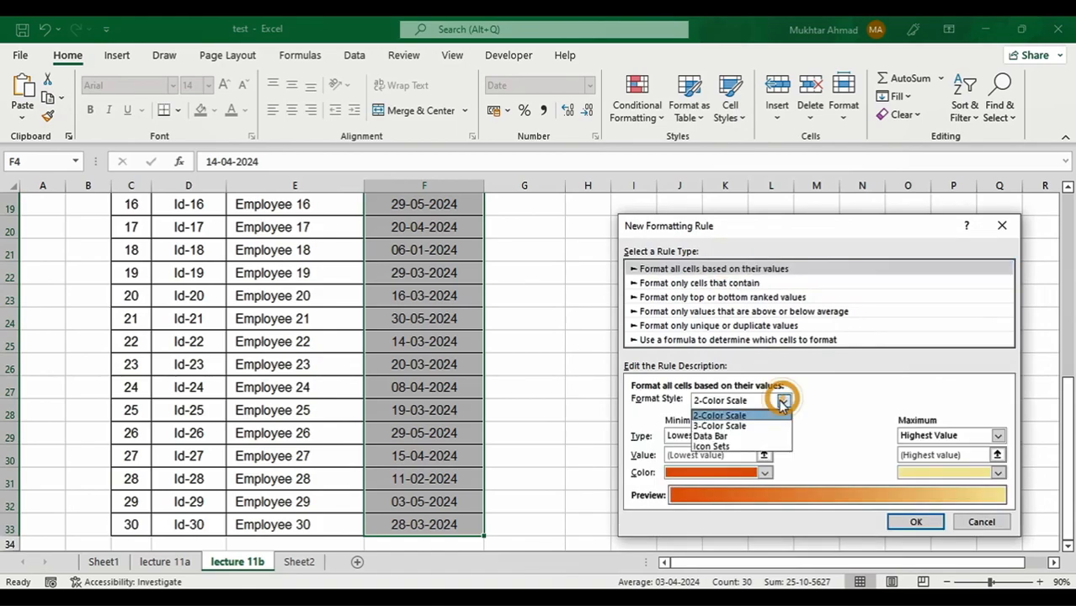
click(729, 447)
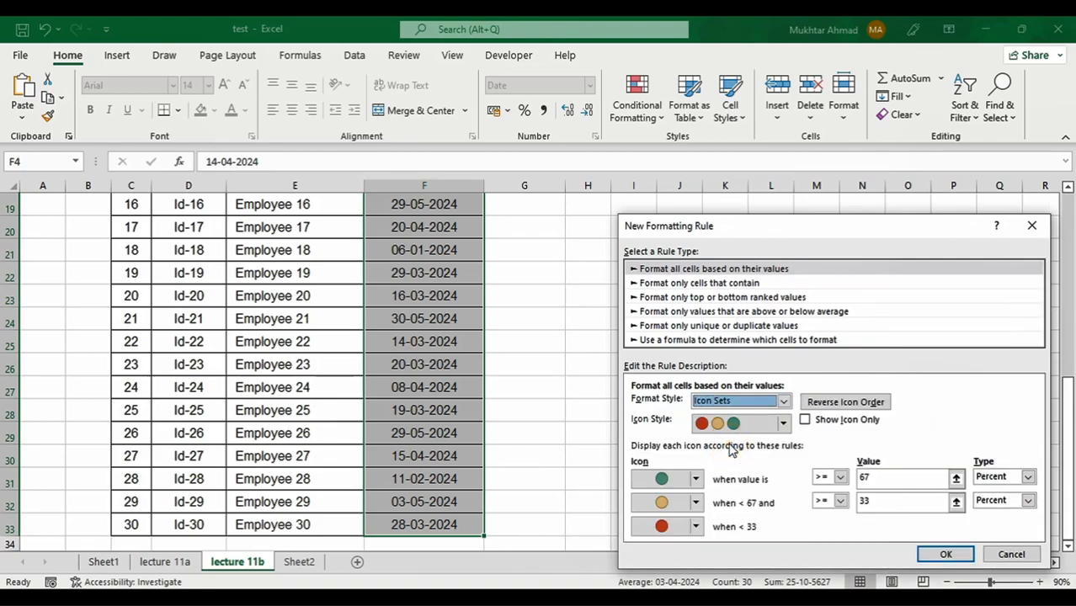
- Make the green icon's threshold a Formula type with the value =today()+30
drag(802, 233, 726, 83)
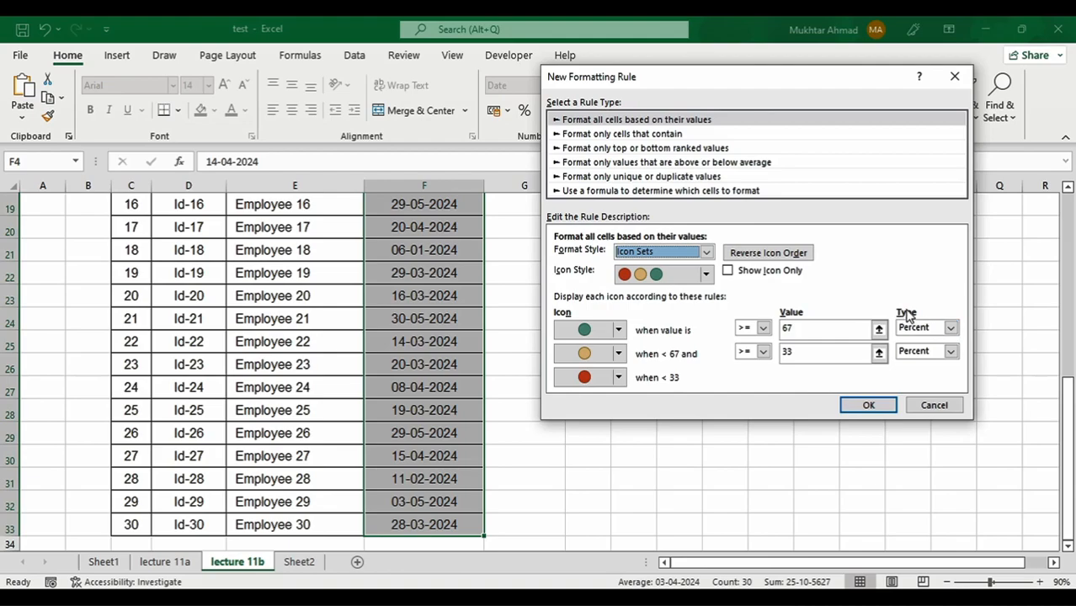
click(951, 328)
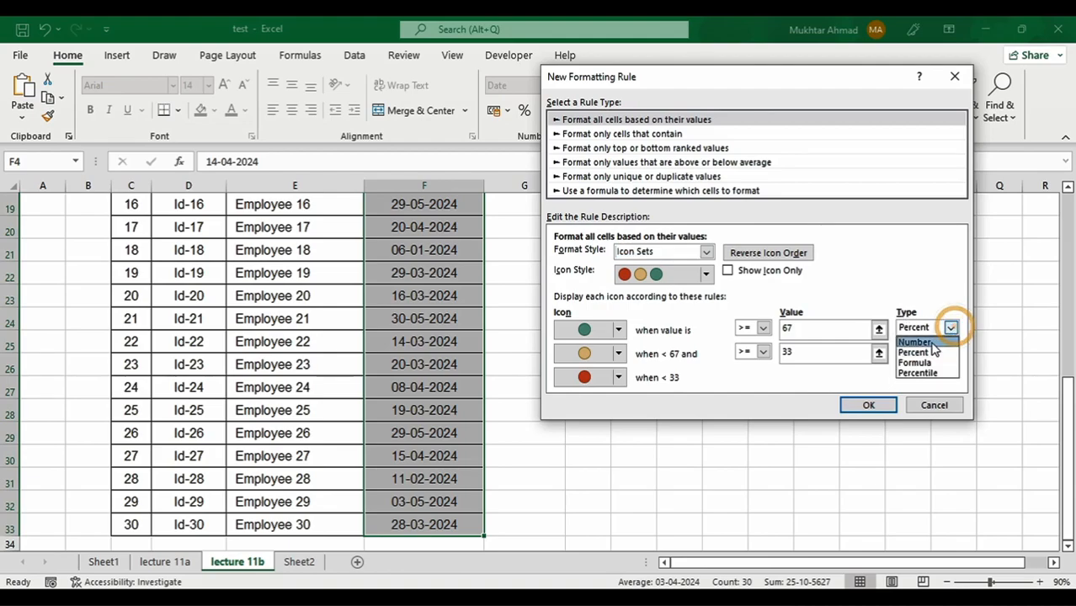
click(933, 363)
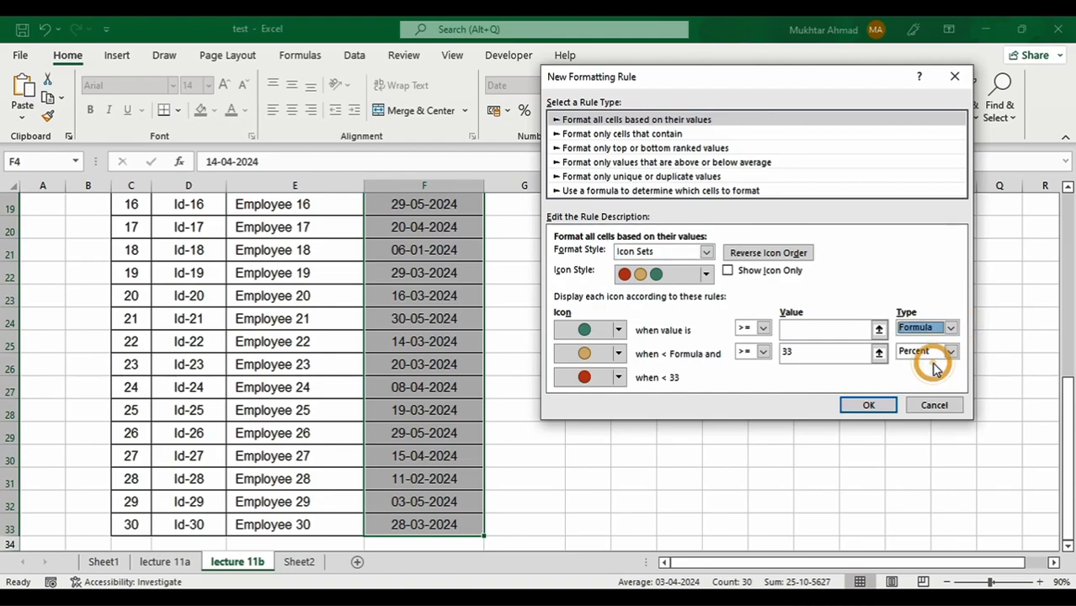
click(791, 331)
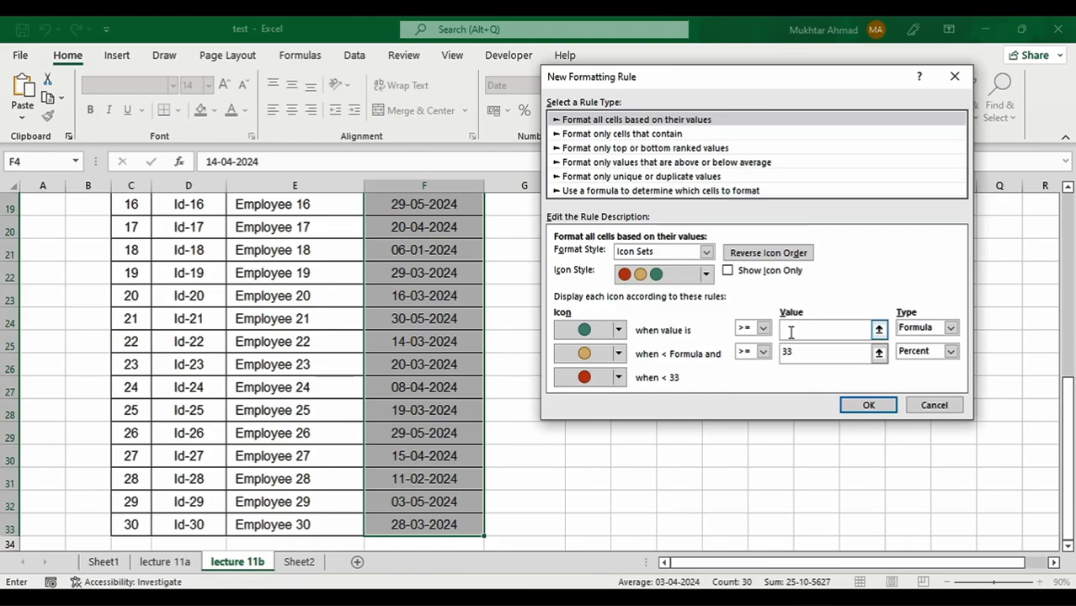
text(=today()+30)
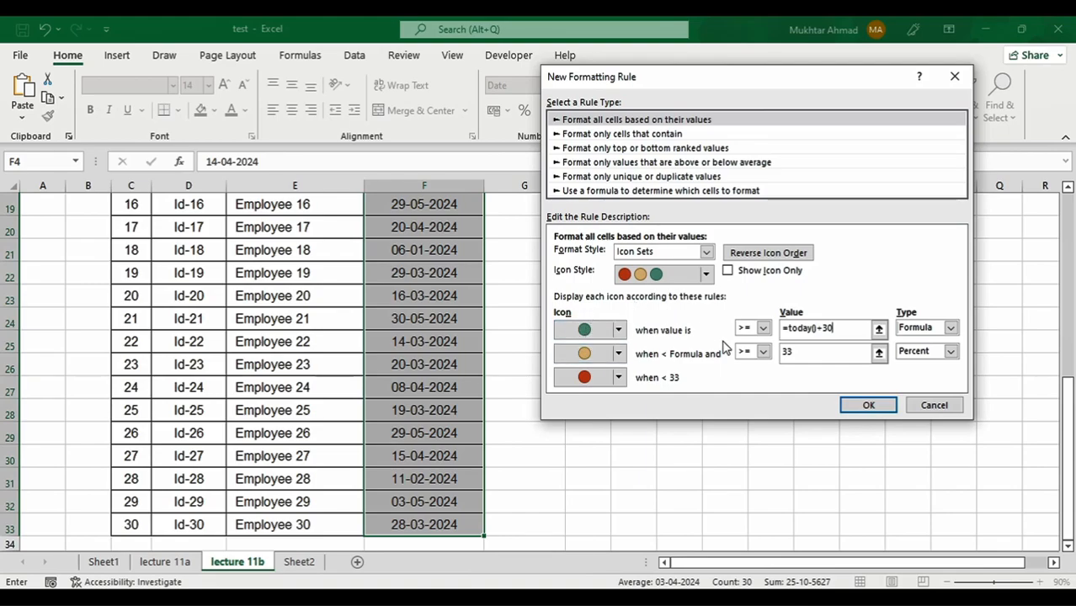
- Make the yellow icon's threshold a Formula type with the value =today() and apply the rule to the retiring dates
click(951, 352)
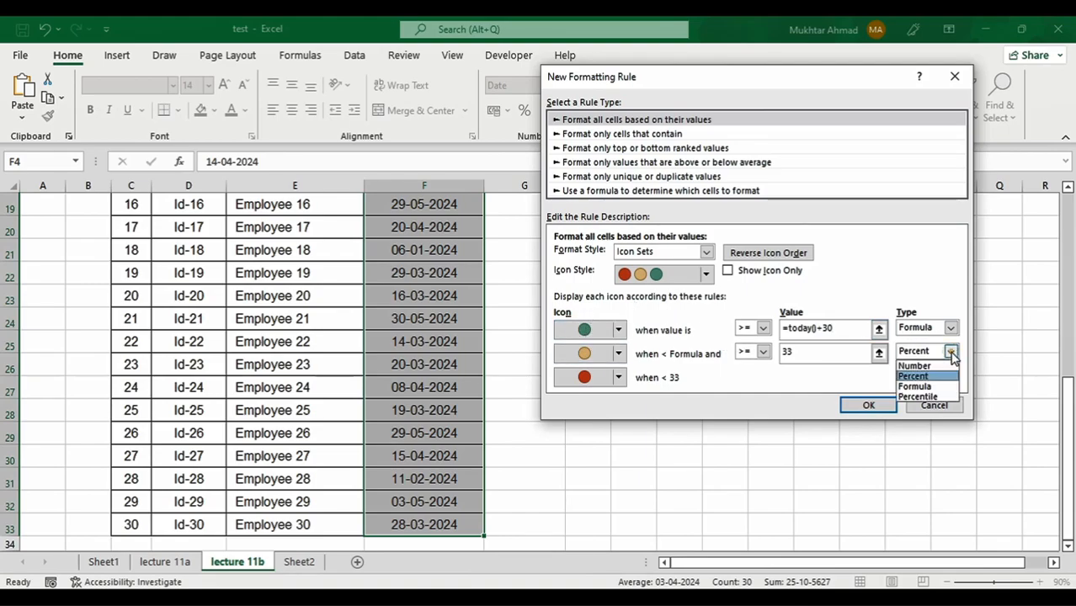
click(935, 392)
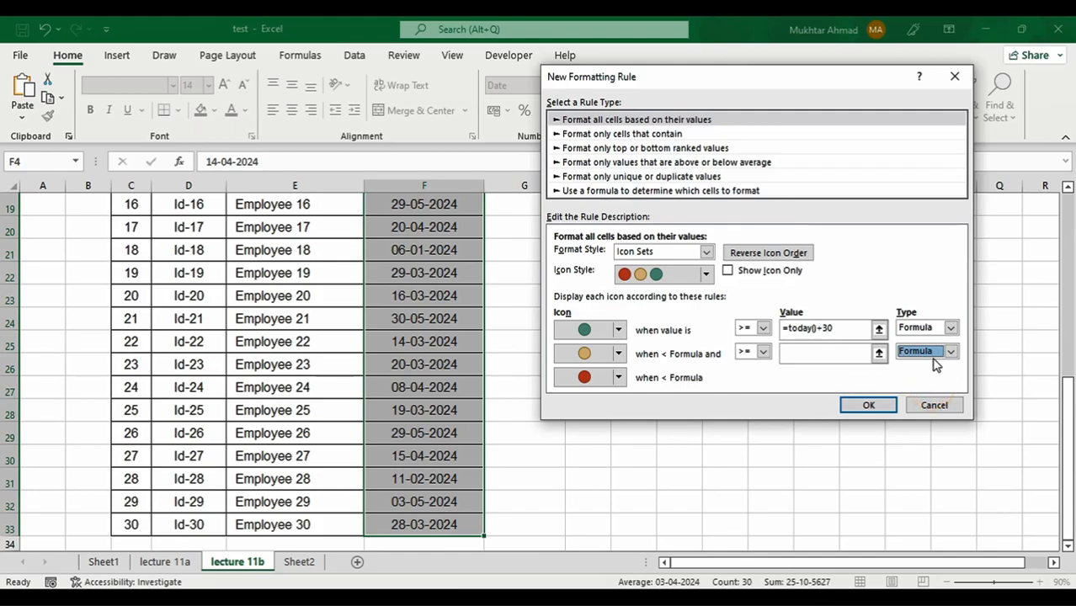
click(795, 353)
click(795, 353)
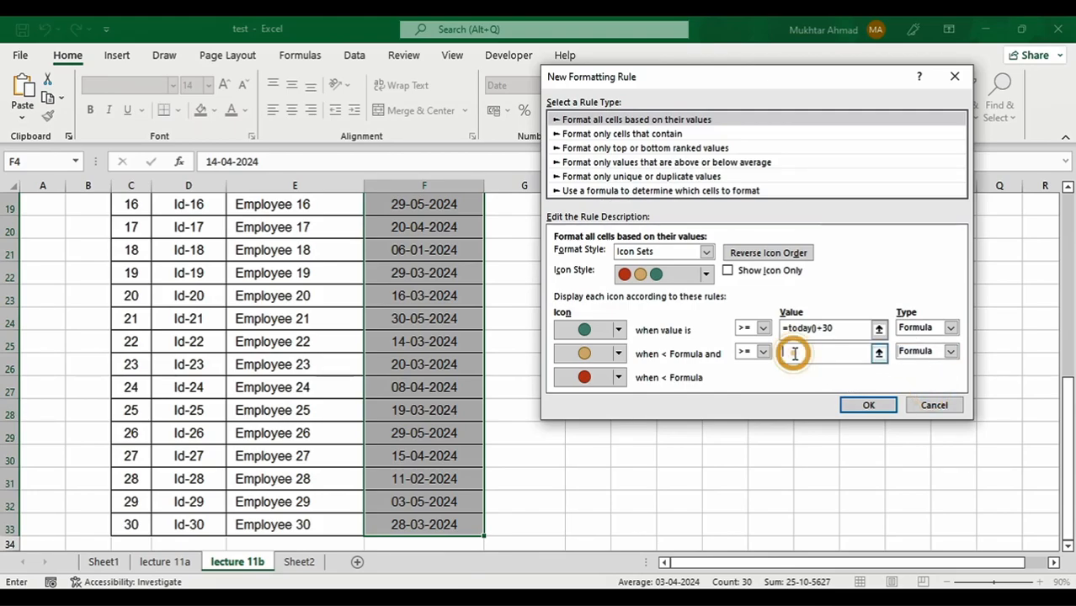
text(=today()
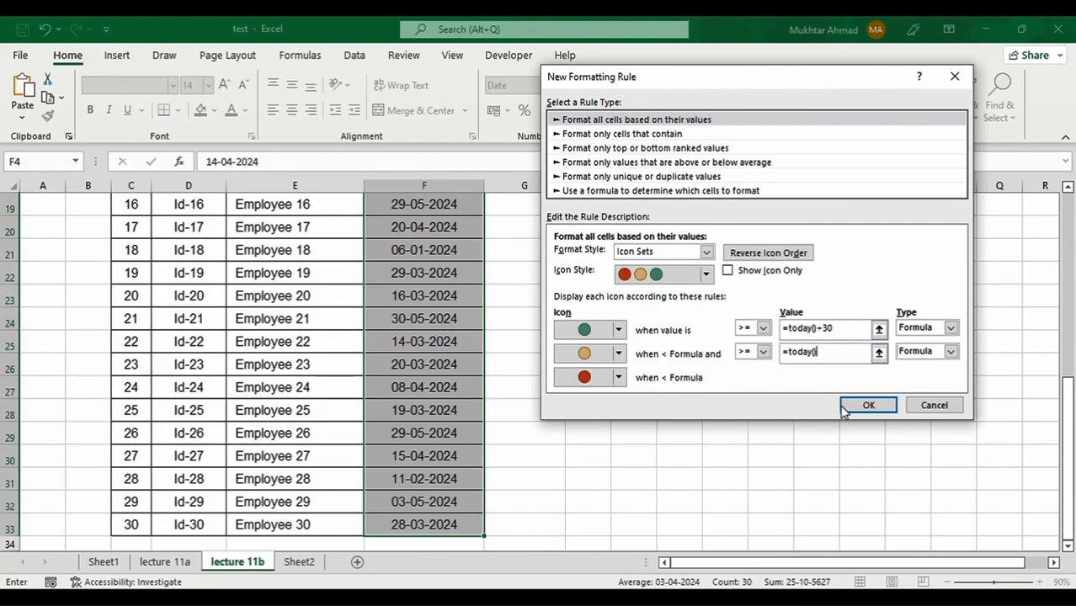
click(868, 406)
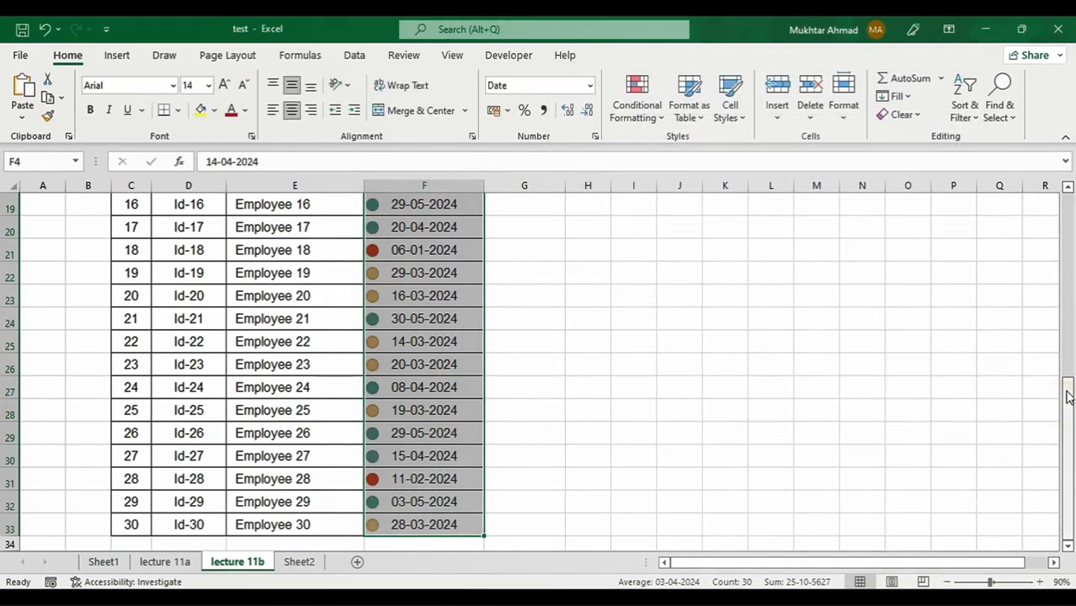
- Examine the green, yellow and red icons beside the retiring dates, comparing individual dates from the first rows of the list
drag(1069, 403, 1066, 192)
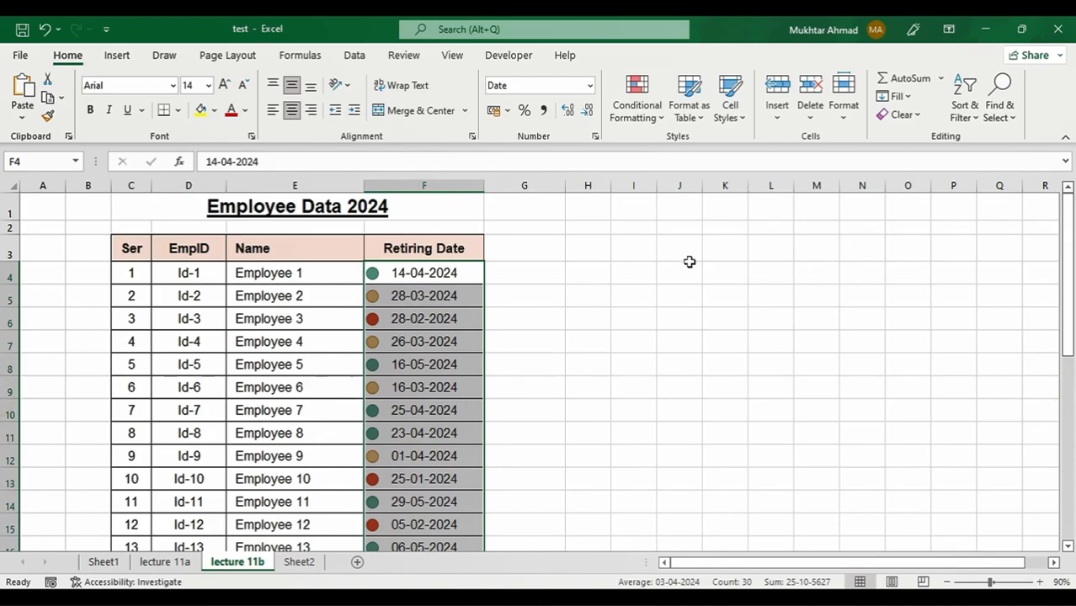
click(475, 286)
click(435, 272)
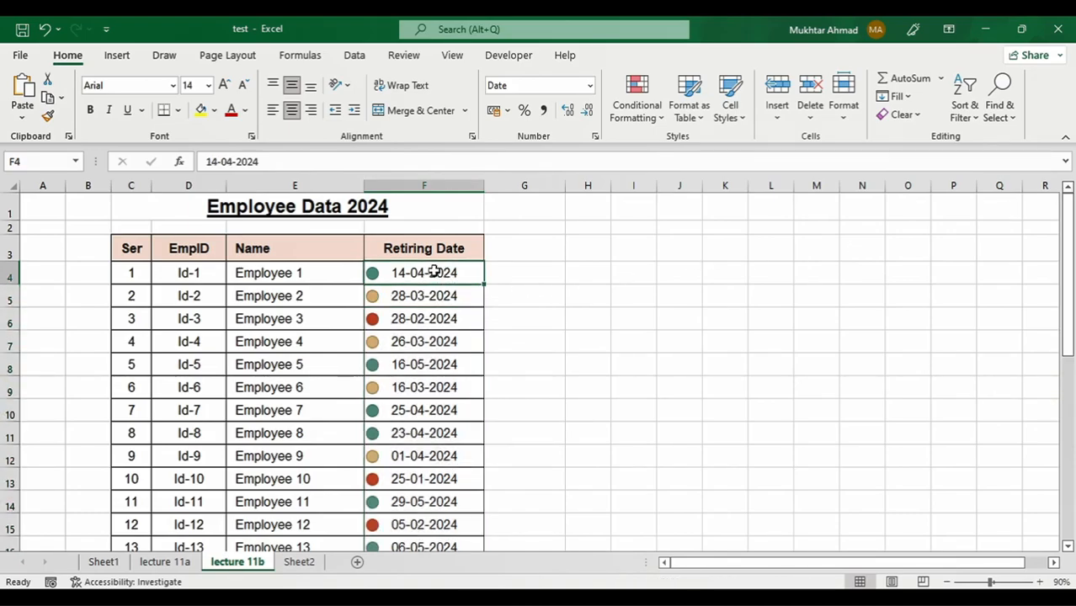
click(593, 335)
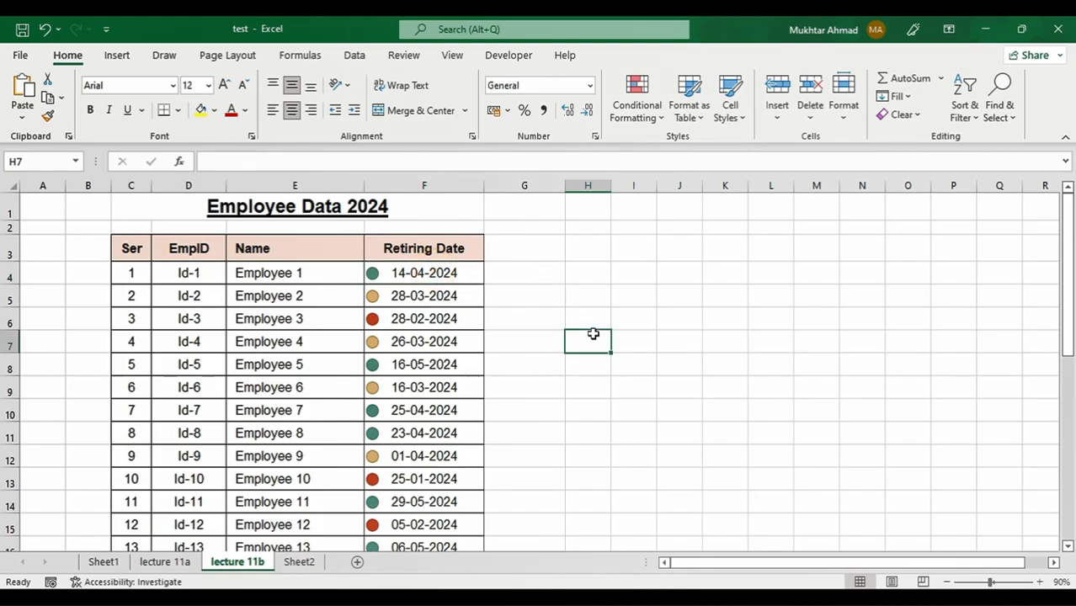
click(440, 272)
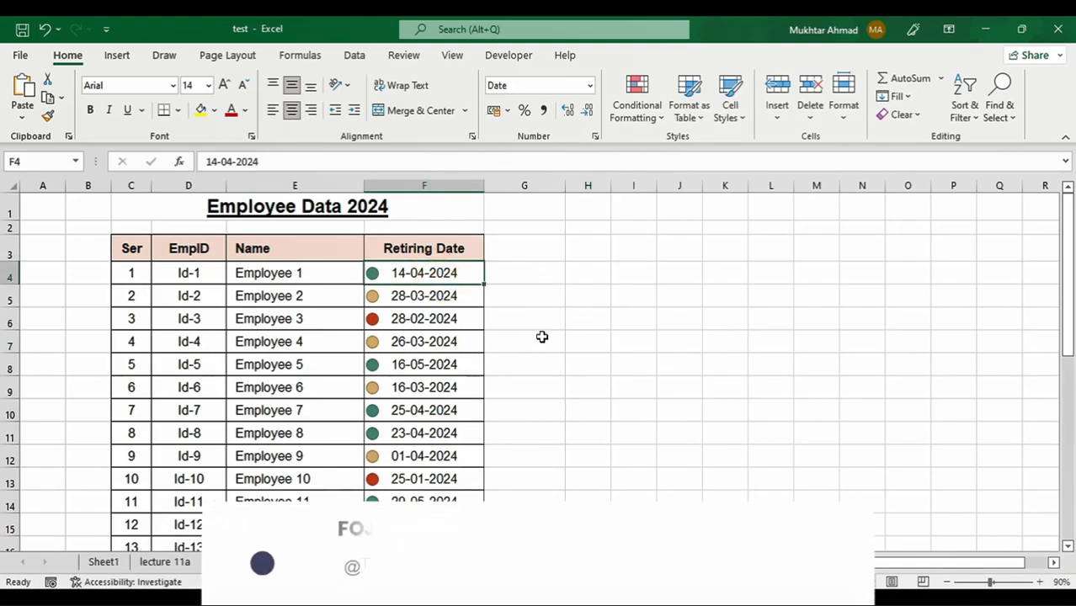
click(426, 318)
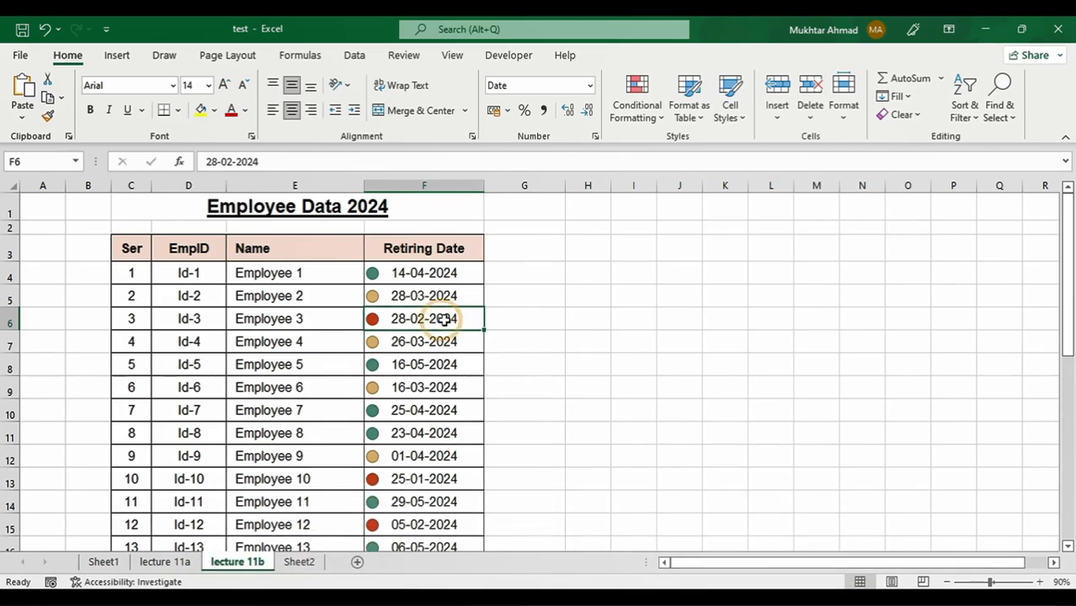
click(402, 280)
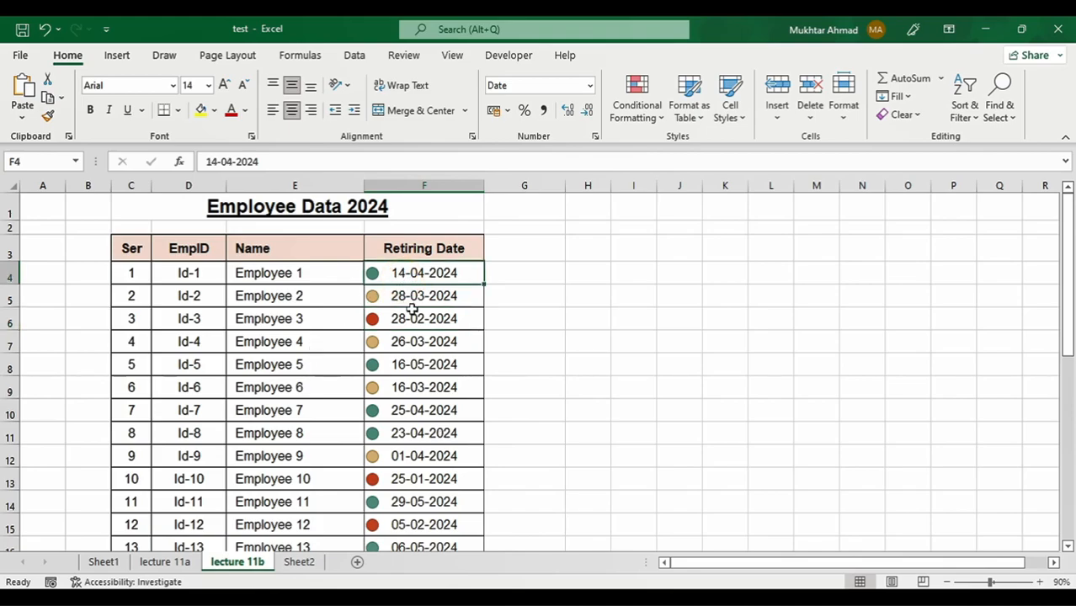
click(415, 320)
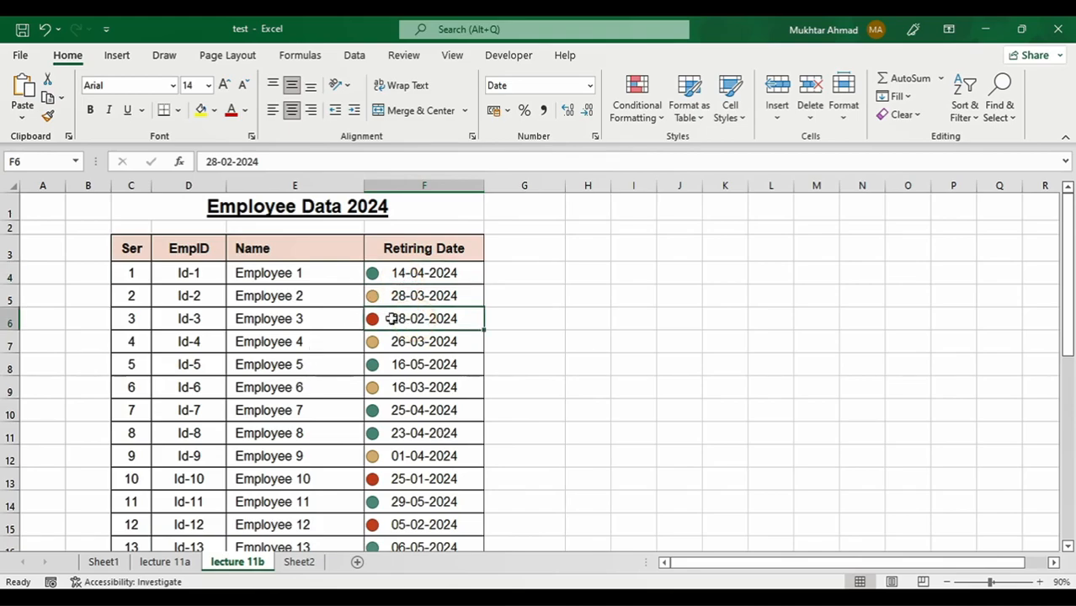
click(469, 294)
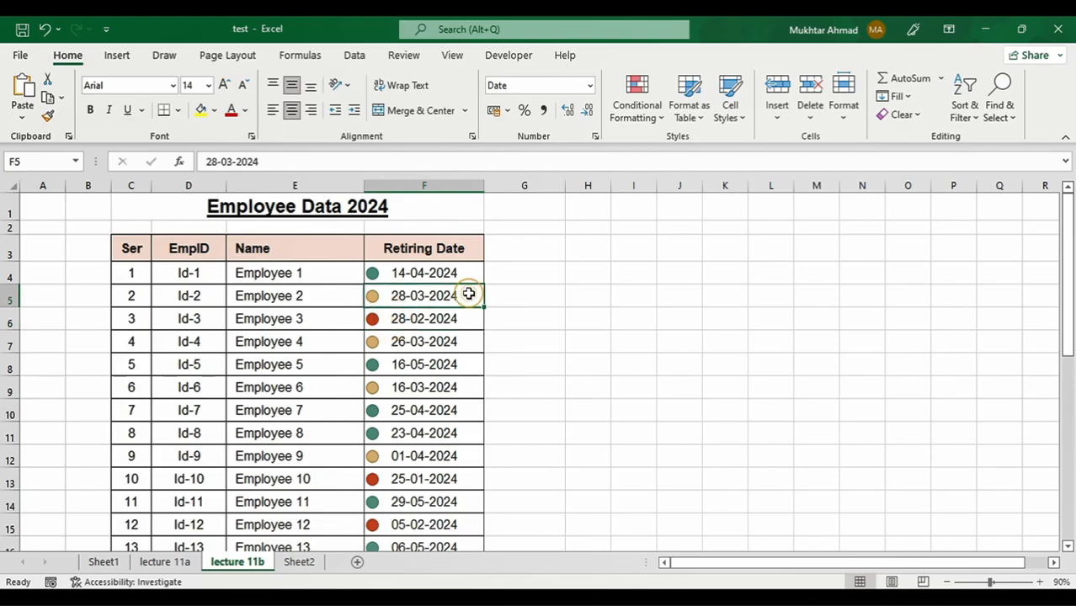
click(452, 341)
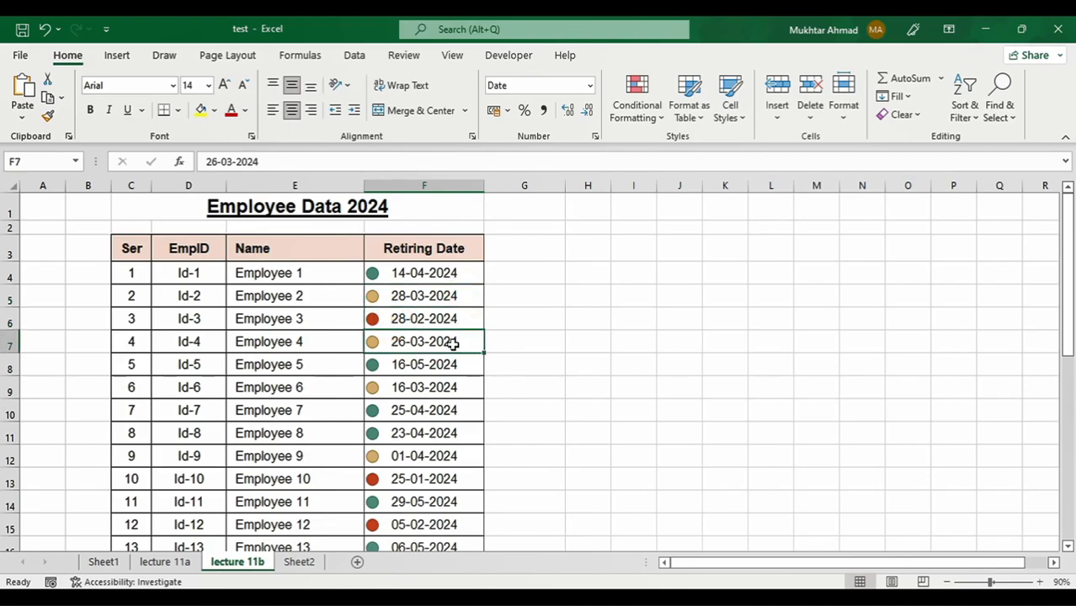
click(392, 290)
click(452, 342)
click(439, 404)
click(452, 387)
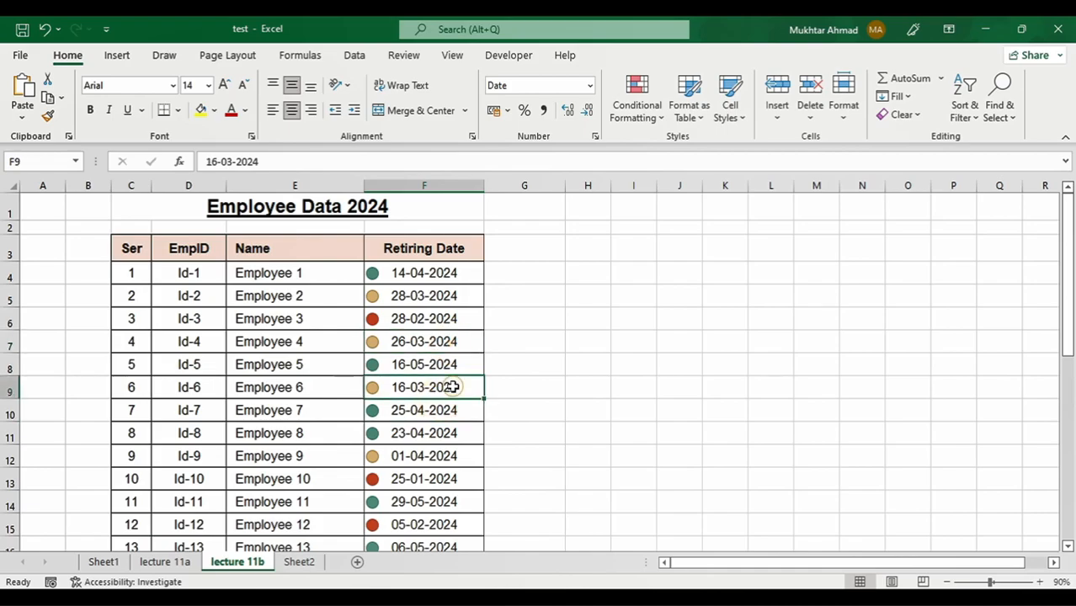